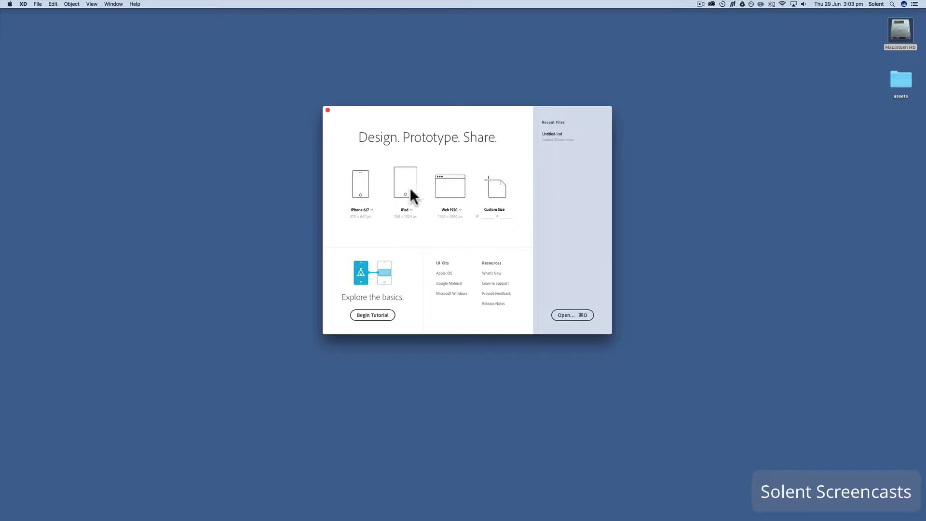
Step: Browse the iPhone, iPad and Web preset size lists, keeping iPhone 6/7, iPad and Web 1920
{"action": "left_click", "coordinate": [373, 216]}
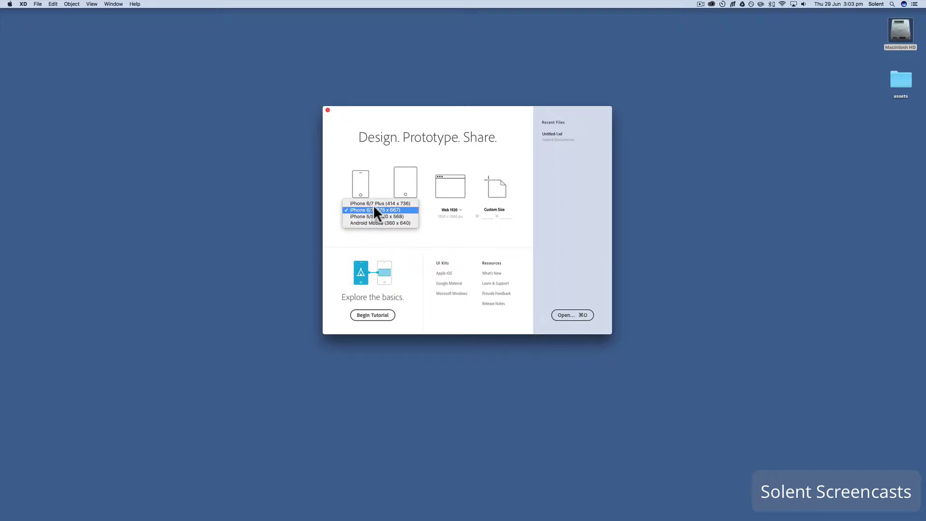
{"action": "left_click", "coordinate": [375, 210]}
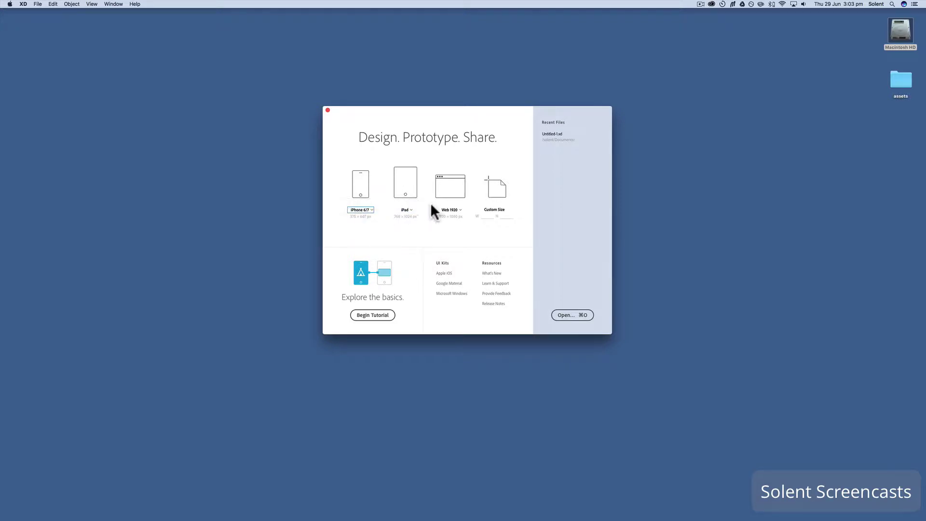
{"action": "left_click", "coordinate": [410, 209]}
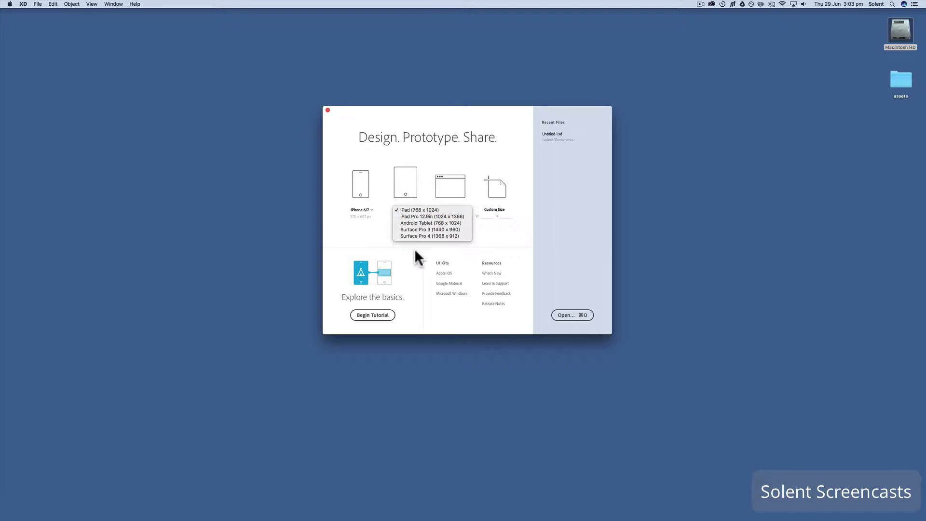
{"action": "left_click", "coordinate": [449, 182]}
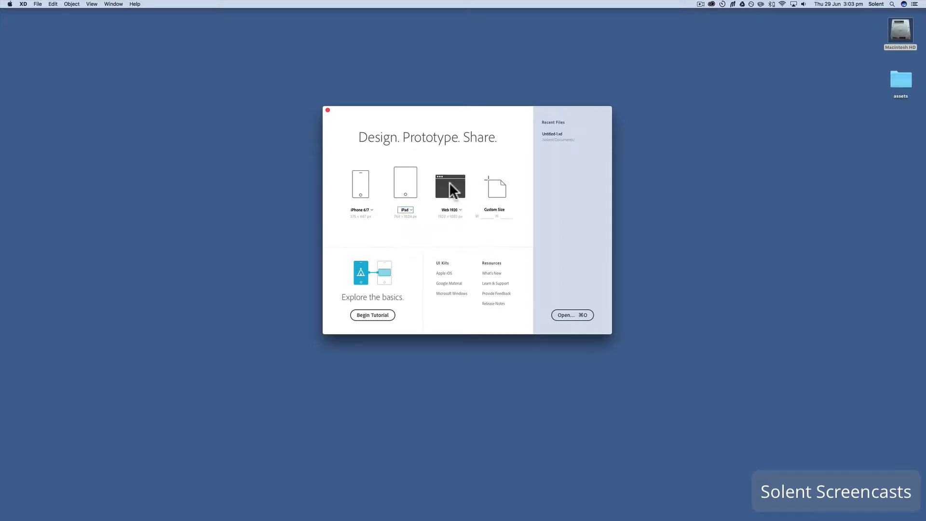
{"action": "left_click", "coordinate": [460, 210]}
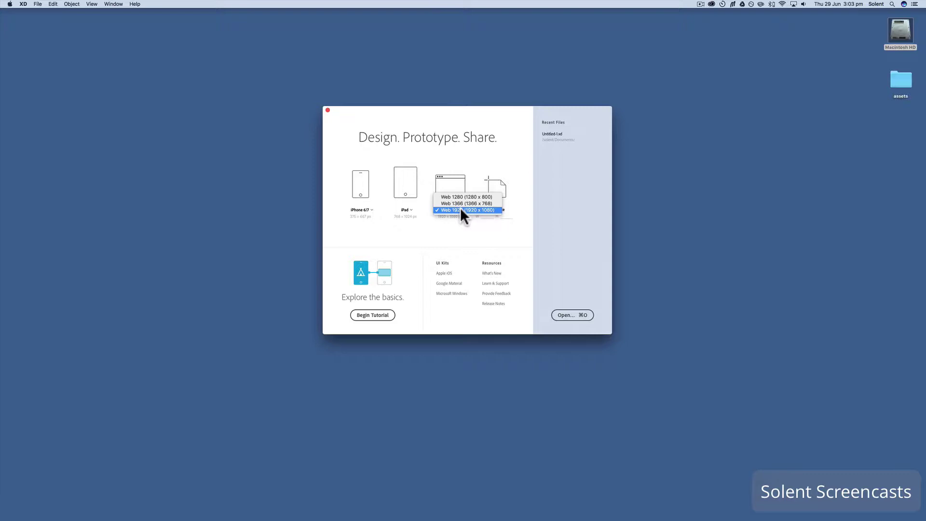
{"action": "left_click", "coordinate": [460, 209]}
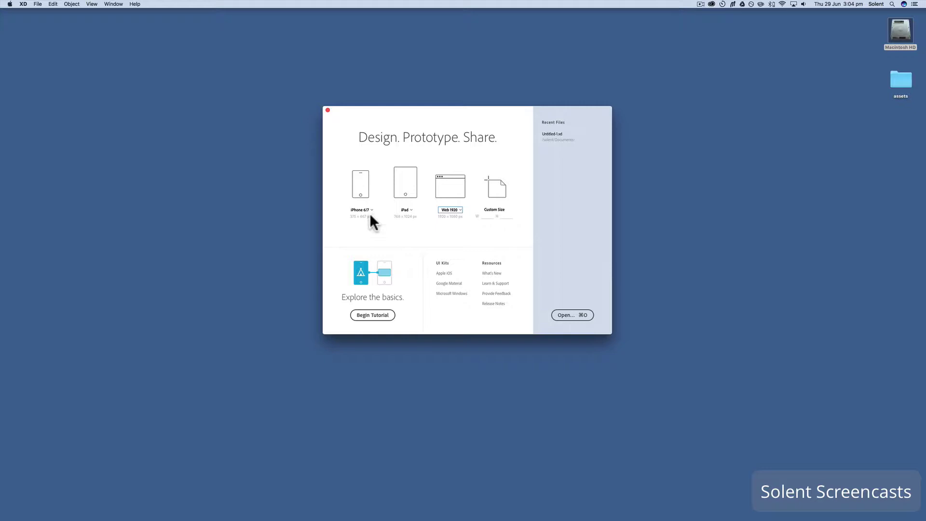
Step: Create a new iPhone 6/7 (375 × 667) document in a full-screen window and select its artboard
{"action": "left_click", "coordinate": [359, 187]}
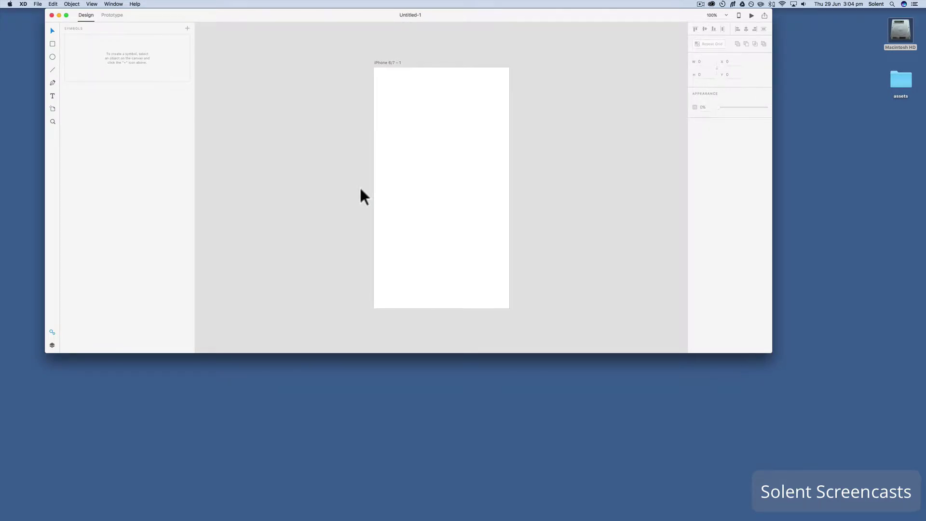
{"action": "left_click", "coordinate": [66, 15]}
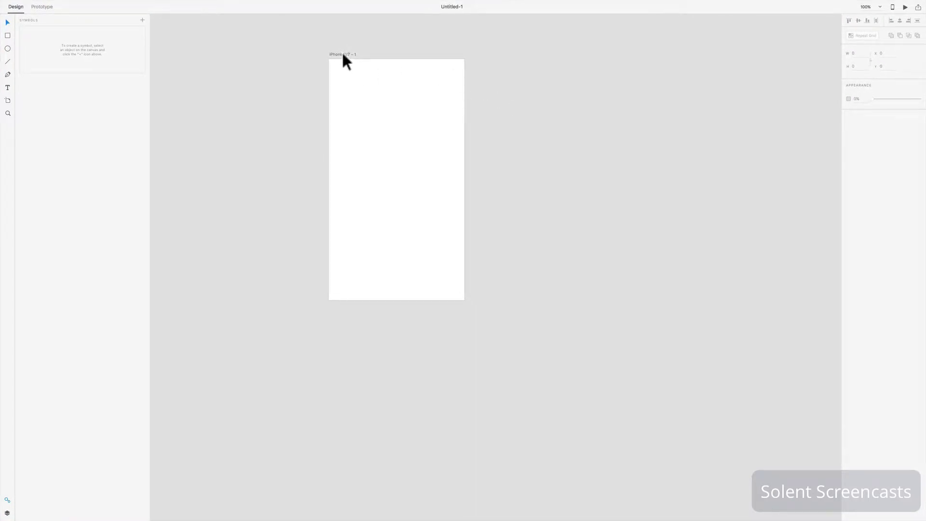
{"action": "left_click", "coordinate": [344, 54]}
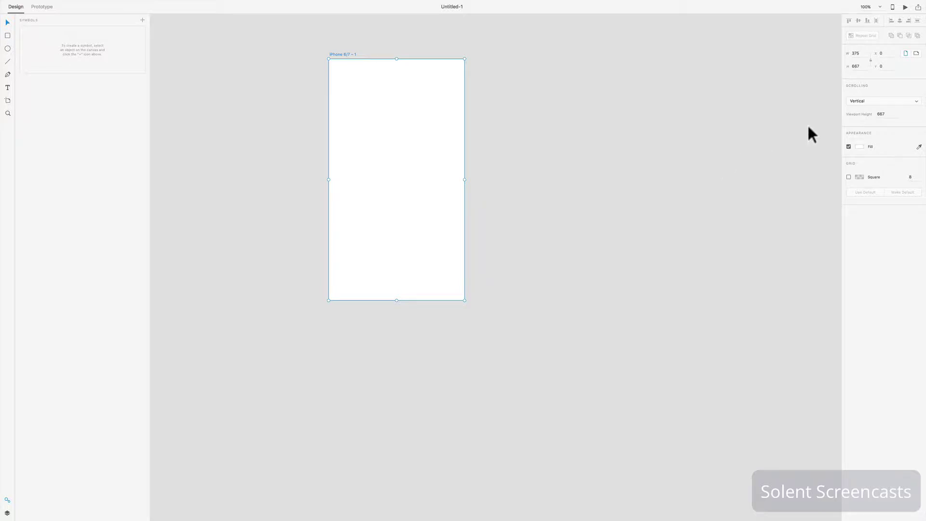
{"action": "left_click", "coordinate": [860, 54]}
{"action": "left_click_drag", "start_coordinate": [864, 53], "coordinate": [849, 53]}
{"action": "type", "text": "500"}
{"action": "key", "text": "Return"}
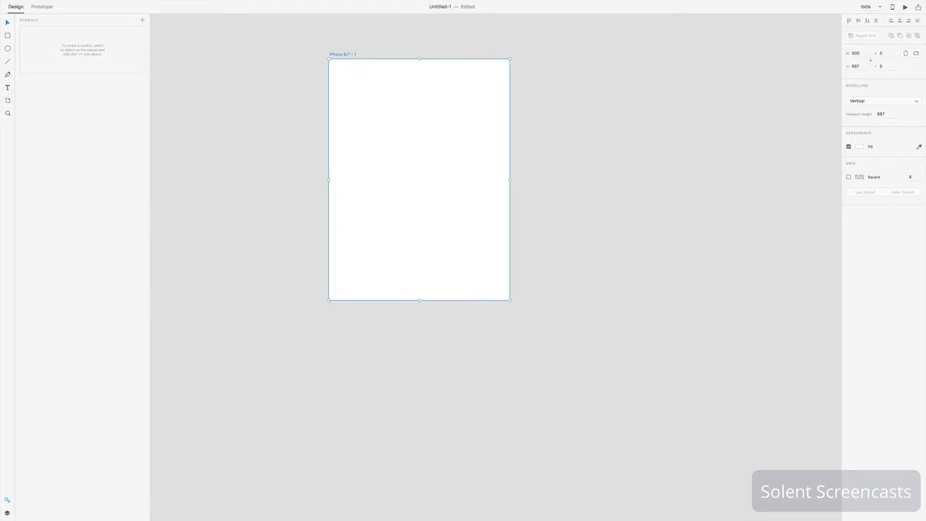
{"action": "key", "text": "ctrl+z"}
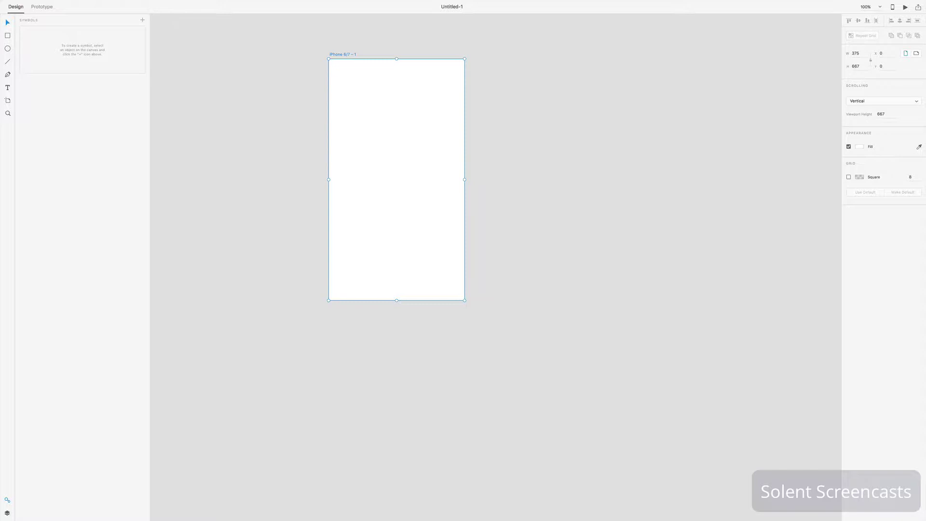
{"action": "left_click", "coordinate": [860, 55]}
{"action": "type", "text": "500"}
{"action": "left_click", "coordinate": [867, 68]}
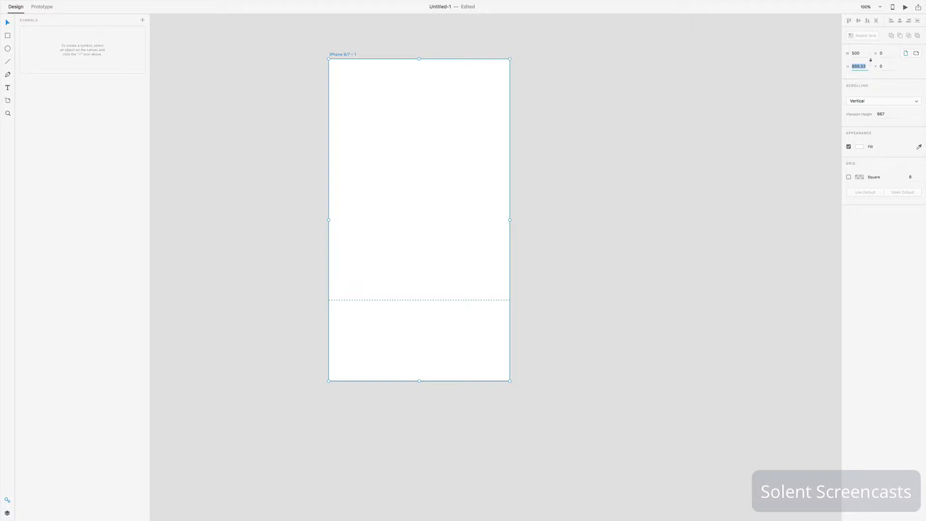
{"action": "left_click", "coordinate": [857, 52]}
{"action": "left_click_drag", "start_coordinate": [857, 52], "coordinate": [835, 55]}
{"action": "type", "text": "375"}
{"action": "key", "text": "Return"}
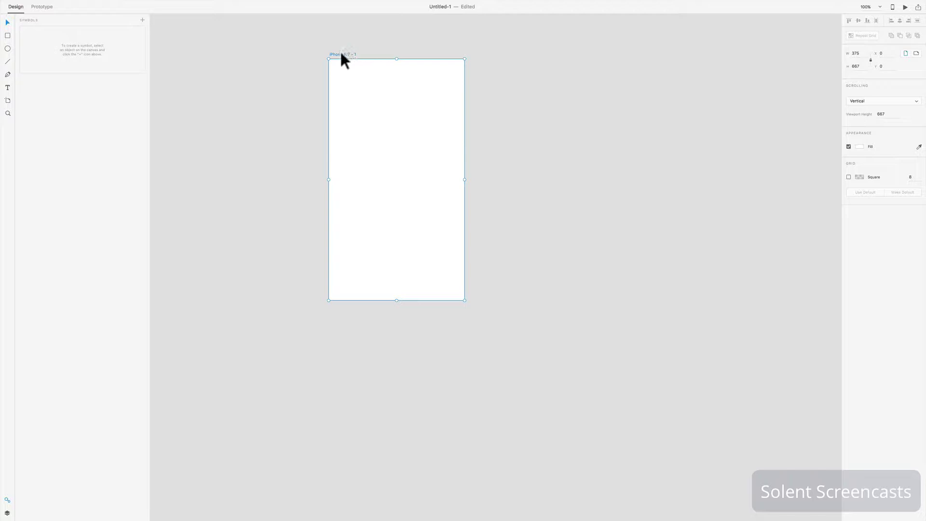
Step: Drag the iPhone 6/7 – 1 artboard to the canvas's left side and rename it 'home'
{"action": "left_click_drag", "start_coordinate": [341, 54], "coordinate": [412, 80]}
{"action": "left_click_drag", "start_coordinate": [373, 115], "coordinate": [209, 55]}
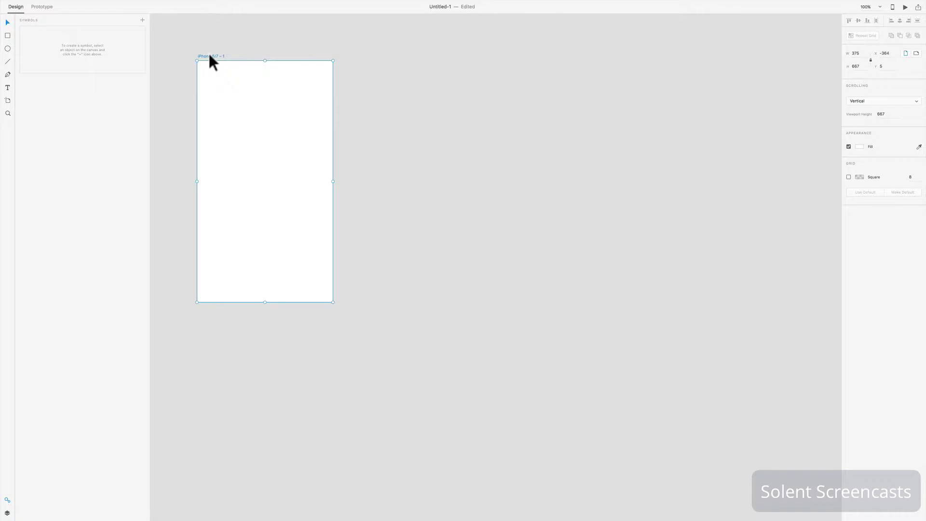
{"action": "left_click", "coordinate": [7, 513]}
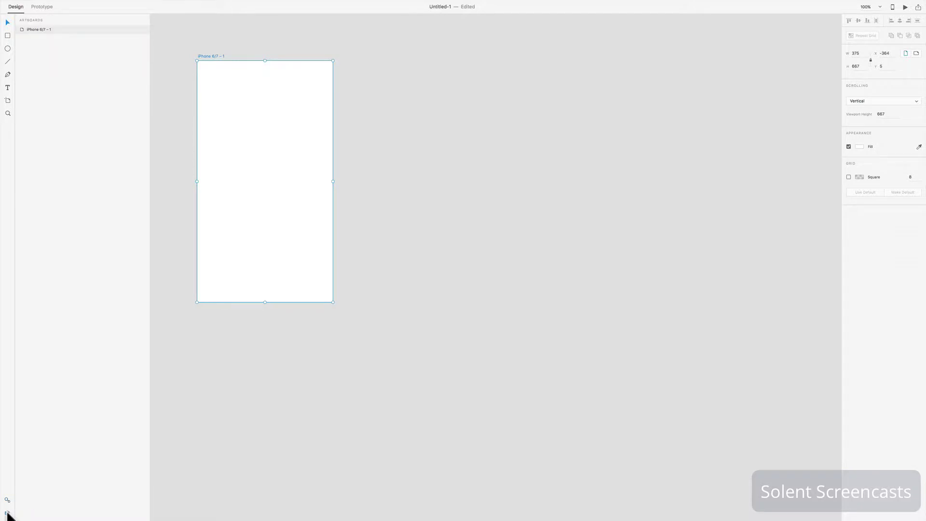
{"action": "double_click", "coordinate": [33, 29]}
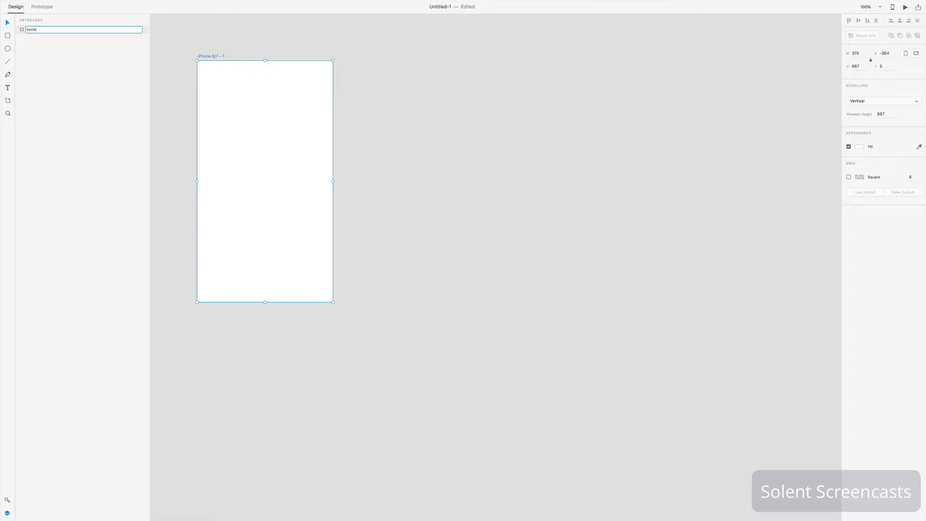
{"action": "type", "text": "home"}
{"action": "left_click", "coordinate": [41, 48]}
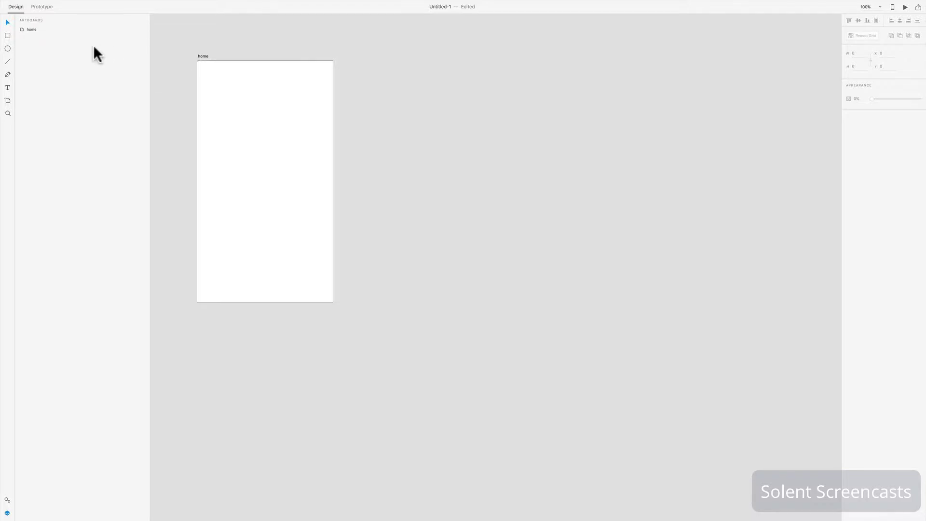
Step: Option-drag the home artboard right twice to create home – 1 and home – 2 beside it
{"action": "left_click", "coordinate": [203, 56]}
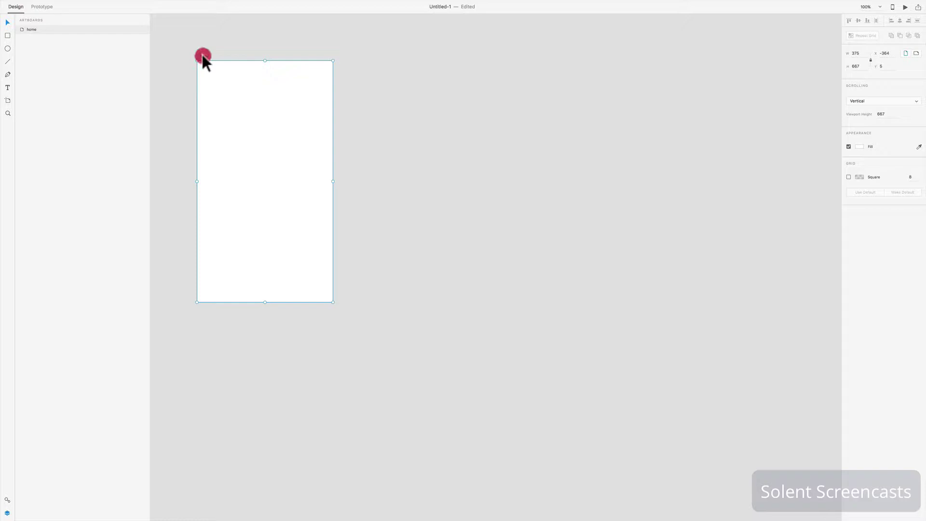
{"action": "left_click_drag", "start_coordinate": [202, 56], "coordinate": [520, 56]}
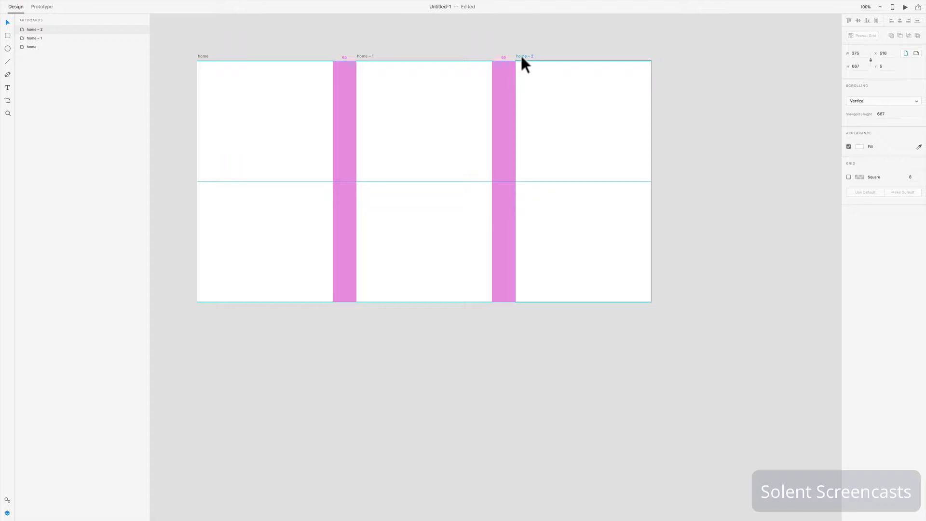
{"action": "left_click_drag", "start_coordinate": [521, 56], "coordinate": [522, 56]}
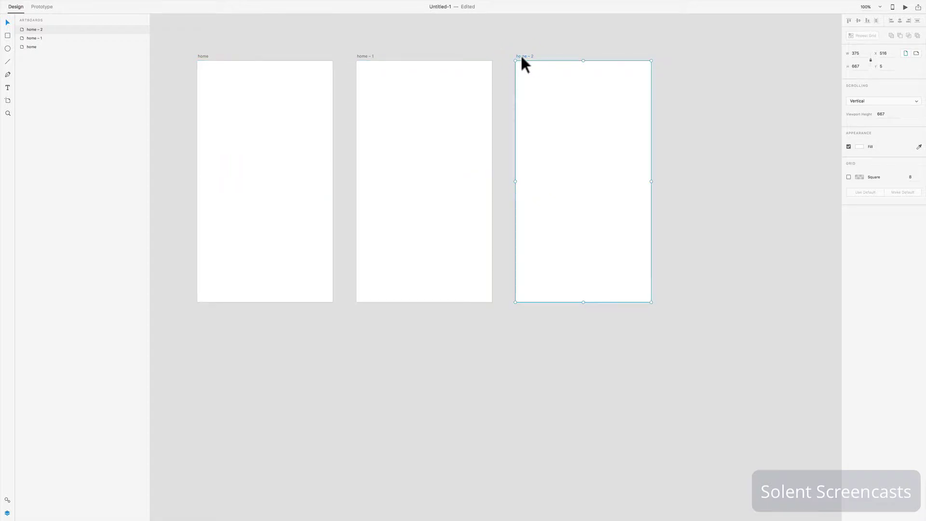
Step: Rename home – 1 to 'info' and the original home artboard to 'Photo' in Layers
{"action": "left_click", "coordinate": [366, 56]}
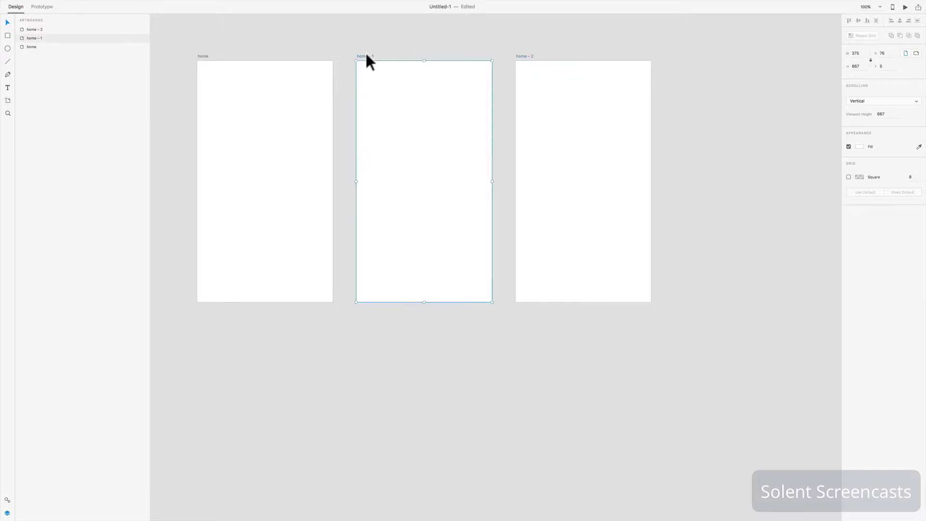
{"action": "left_click", "coordinate": [41, 38]}
{"action": "double_click", "coordinate": [39, 38]}
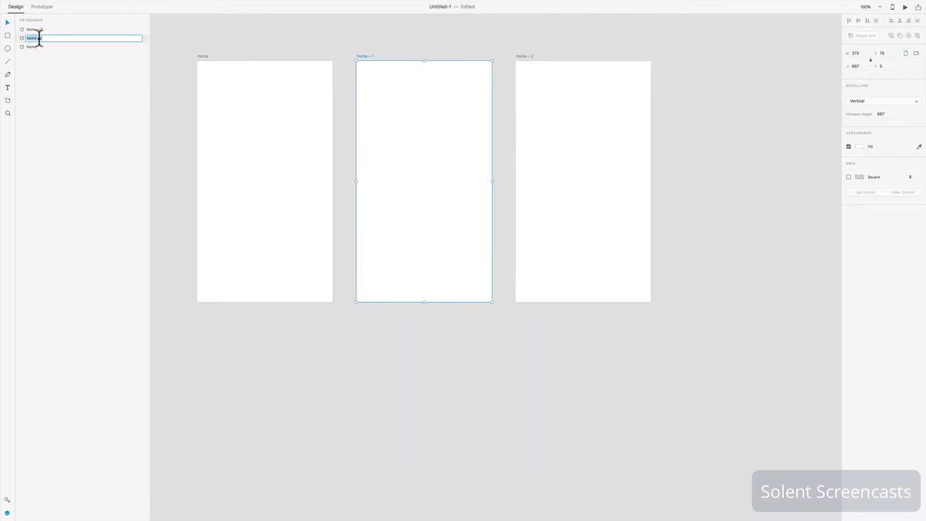
{"action": "type", "text": "h"}
{"action": "type", "text": "nfo"}
{"action": "key", "text": "Return"}
{"action": "double_click", "coordinate": [32, 46]}
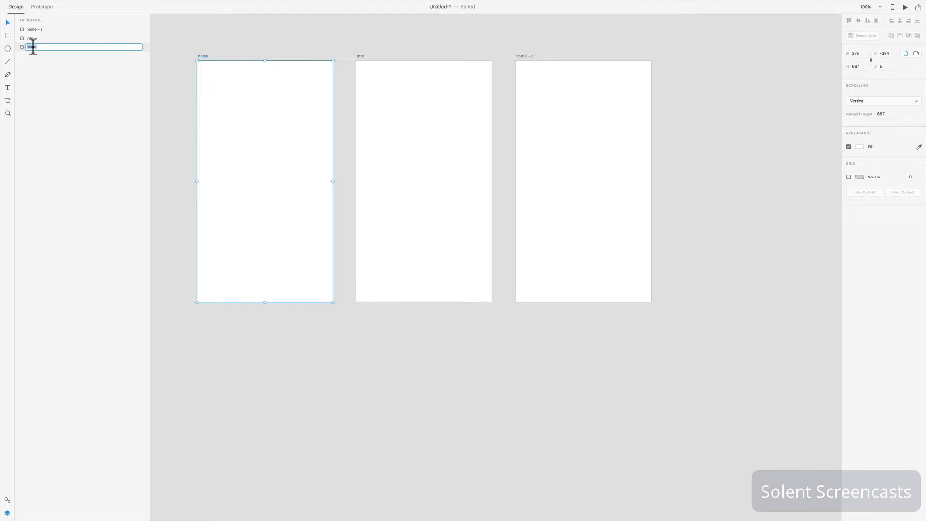
{"action": "type", "text": "Photo"}
{"action": "left_click", "coordinate": [49, 73]}
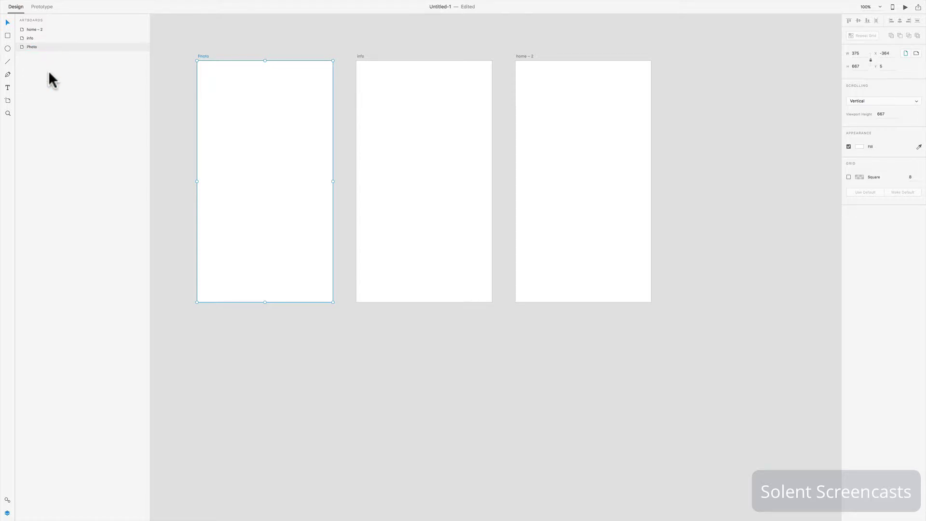
Step: Rename home – 2 to 'home' by deleting the trailing '2' from its name
{"action": "left_click", "coordinate": [430, 114], "text": "shift"}
{"action": "left_click", "coordinate": [606, 112]}
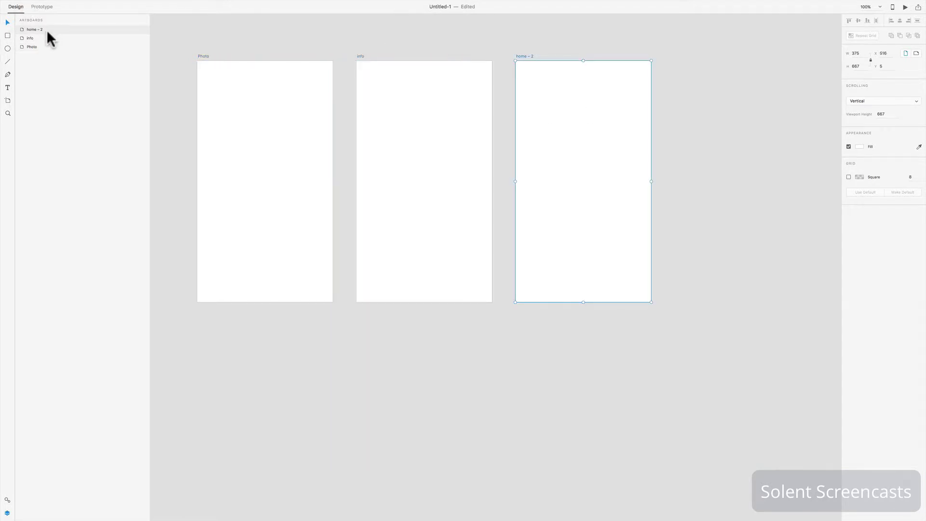
{"action": "double_click", "coordinate": [42, 30]}
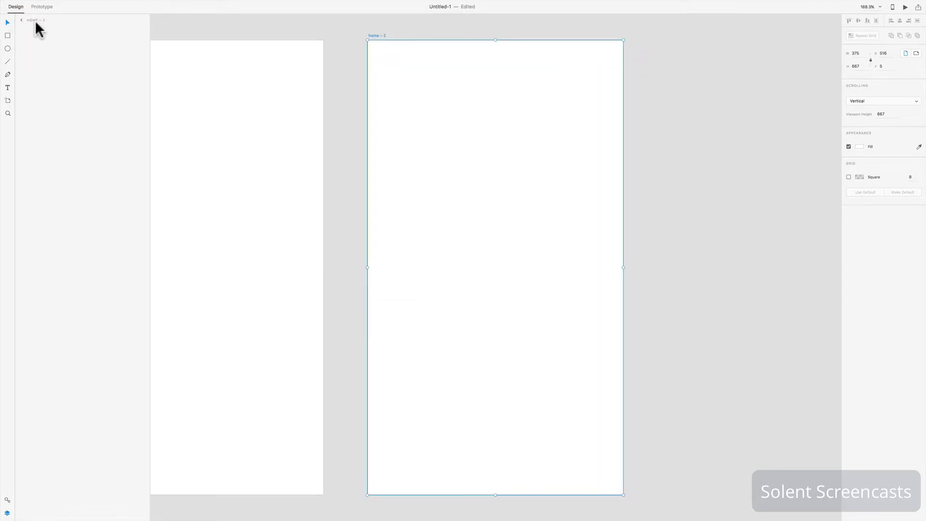
{"action": "left_click", "coordinate": [22, 20]}
{"action": "double_click", "coordinate": [41, 29]}
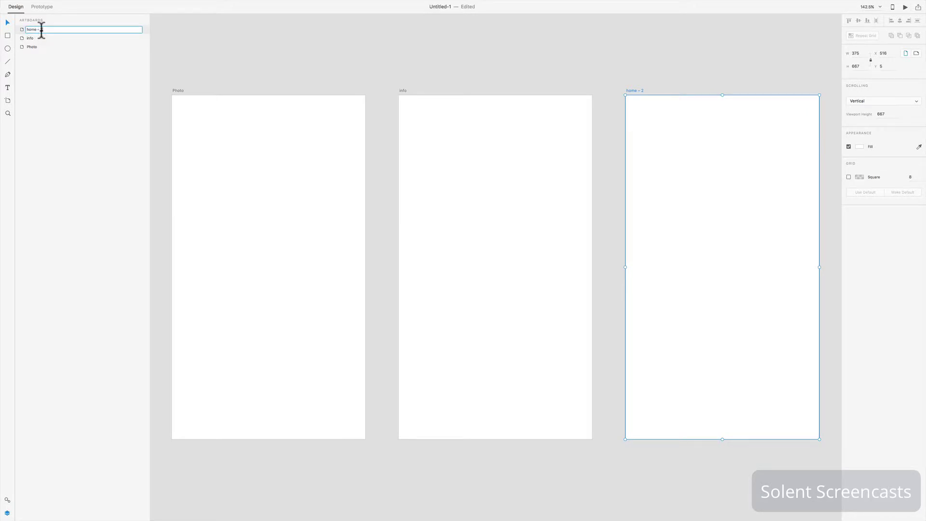
{"action": "left_click_drag", "start_coordinate": [42, 30], "coordinate": [54, 30]}
{"action": "key", "text": "BackSpace"}
{"action": "left_click", "coordinate": [404, 85]}
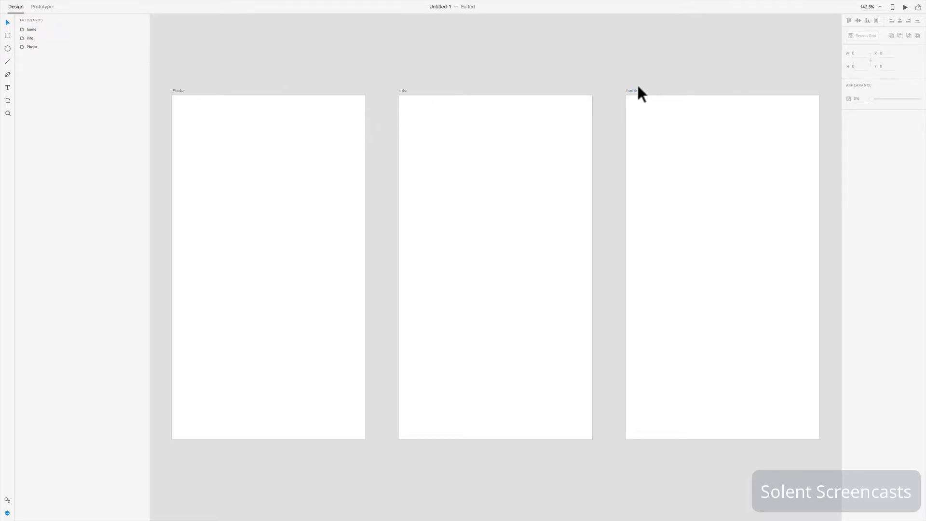
Step: Reposition the artboards side by side in the order home, Photo, info from left to right
{"action": "left_click_drag", "start_coordinate": [632, 92], "coordinate": [177, 151]}
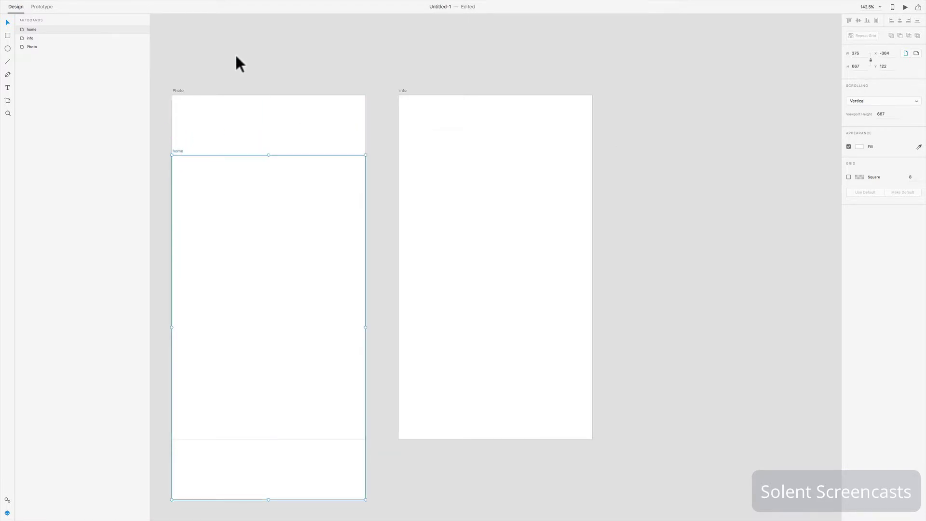
{"action": "scroll", "coordinate": [392, 91], "scroll_direction": "down", "scroll_amount": 5}
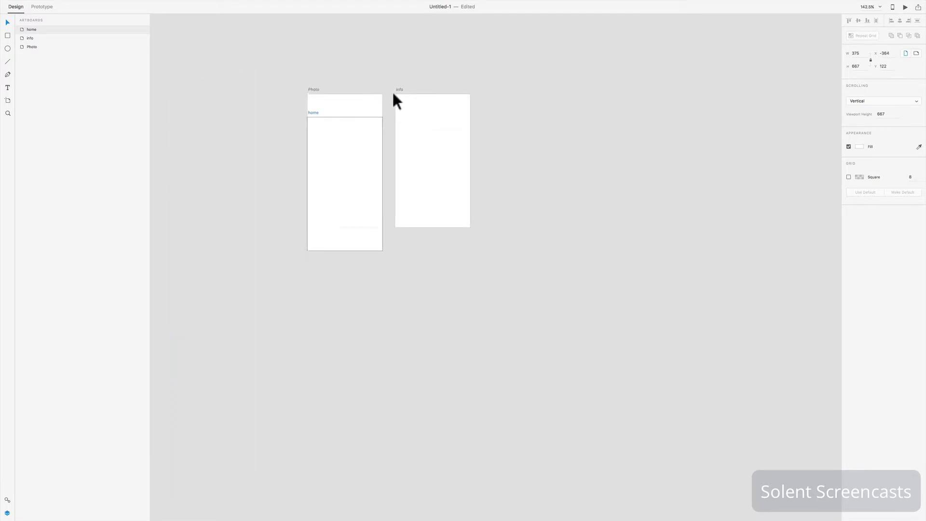
{"action": "left_click_drag", "start_coordinate": [399, 91], "coordinate": [537, 101]}
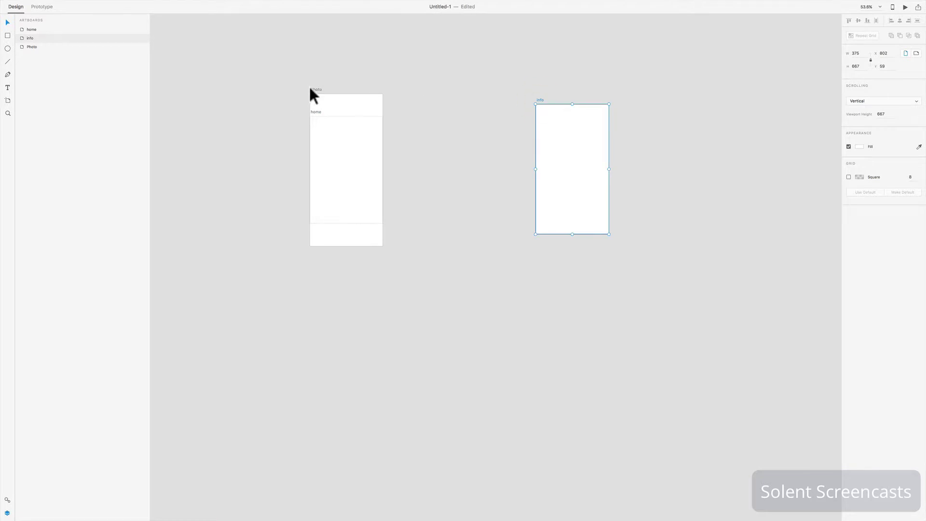
{"action": "left_click_drag", "start_coordinate": [311, 89], "coordinate": [398, 101]}
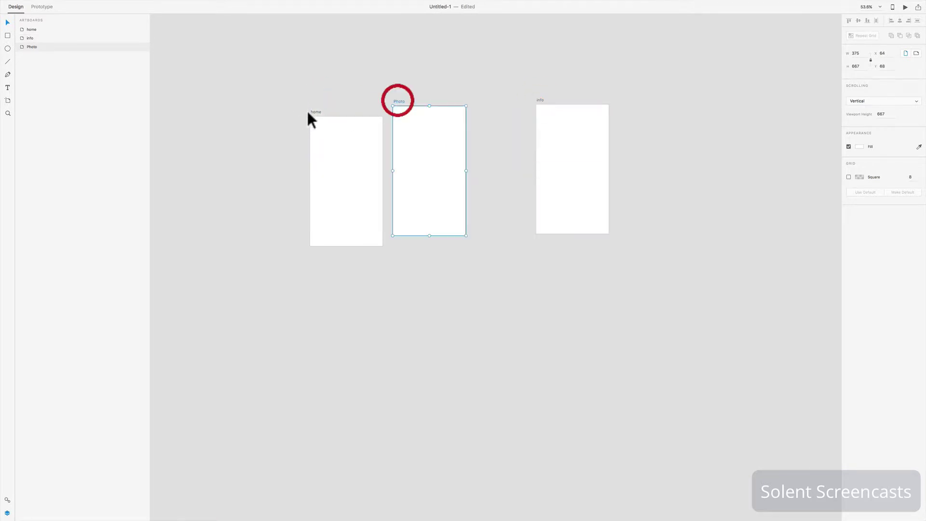
{"action": "left_click_drag", "start_coordinate": [308, 113], "coordinate": [205, 66]}
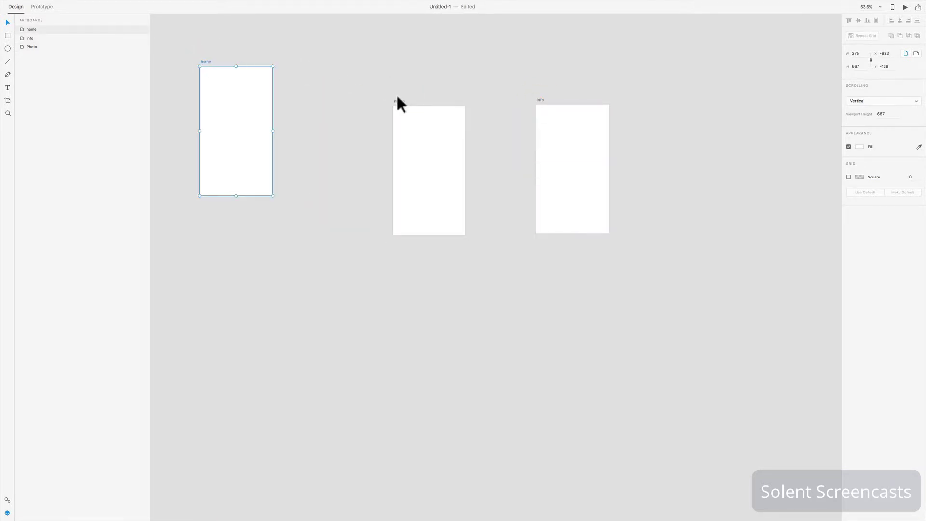
{"action": "left_click_drag", "start_coordinate": [397, 94], "coordinate": [287, 62]}
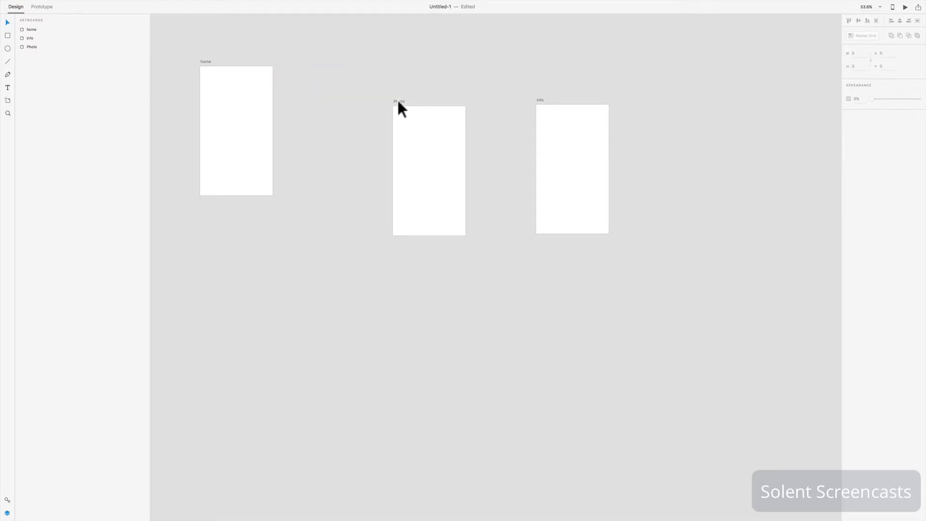
{"action": "left_click_drag", "start_coordinate": [398, 102], "coordinate": [288, 61]}
{"action": "left_click_drag", "start_coordinate": [540, 99], "coordinate": [370, 60]}
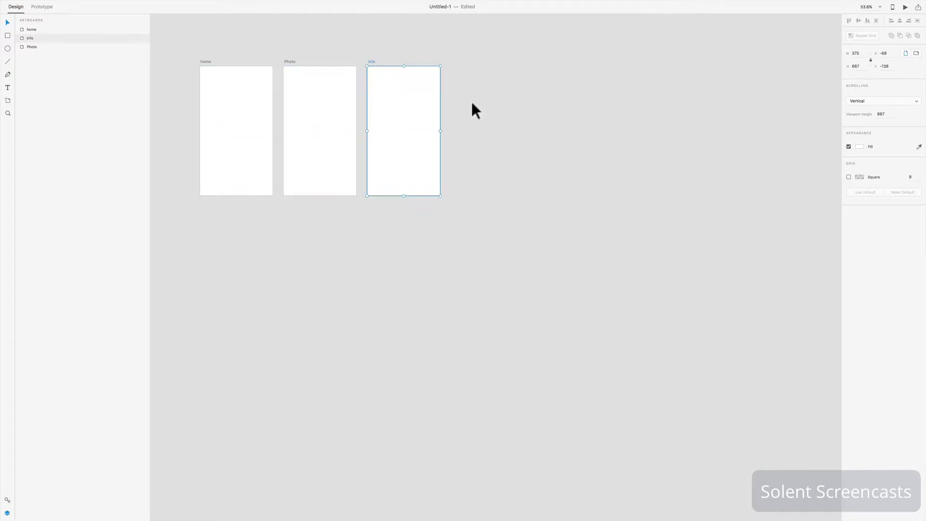
{"action": "left_click", "coordinate": [493, 188]}
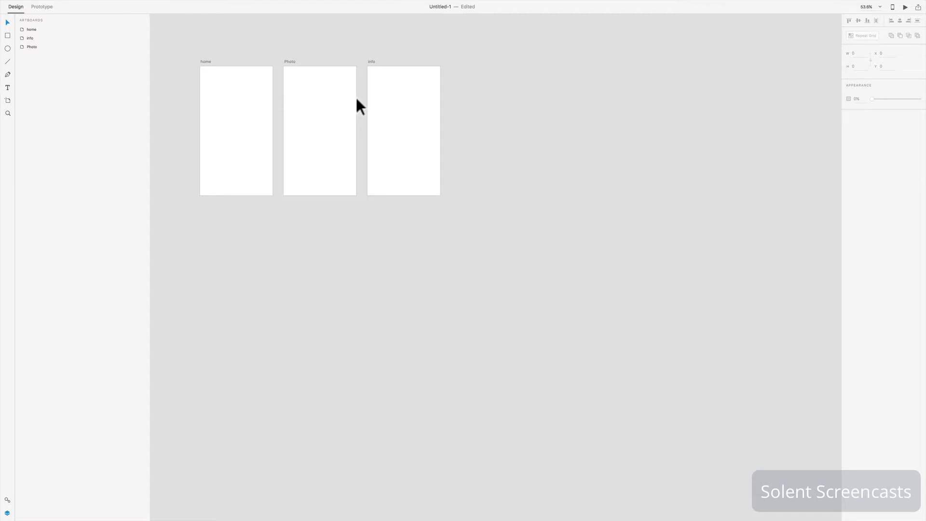
Step: Add three 312 × 390 Watch 42mm artboards after info and draw a 1076 × 738 artboard below
{"action": "key", "text": "a"}
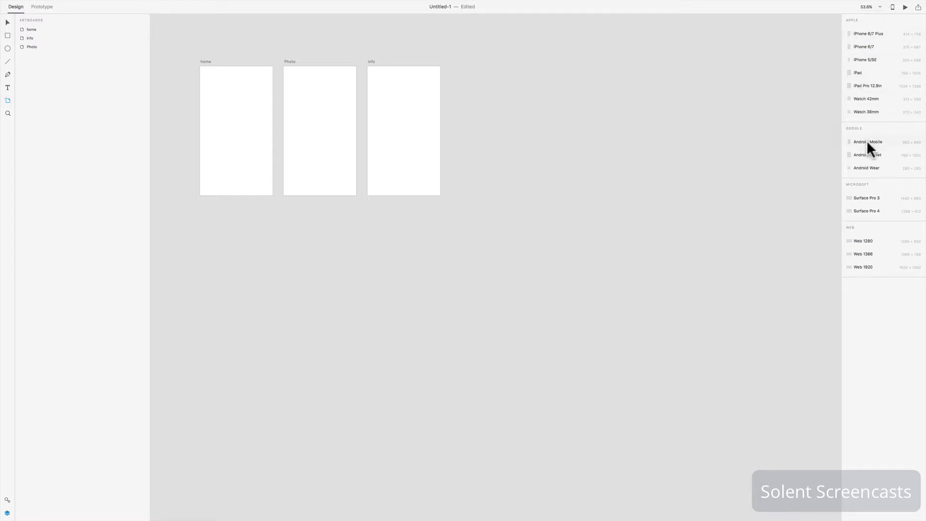
{"action": "left_click", "coordinate": [860, 98]}
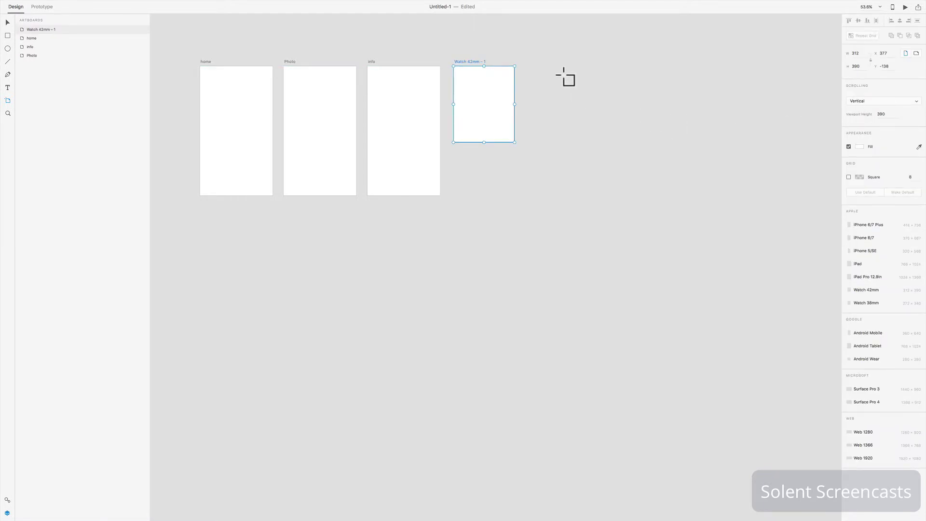
{"action": "left_click", "coordinate": [535, 67]}
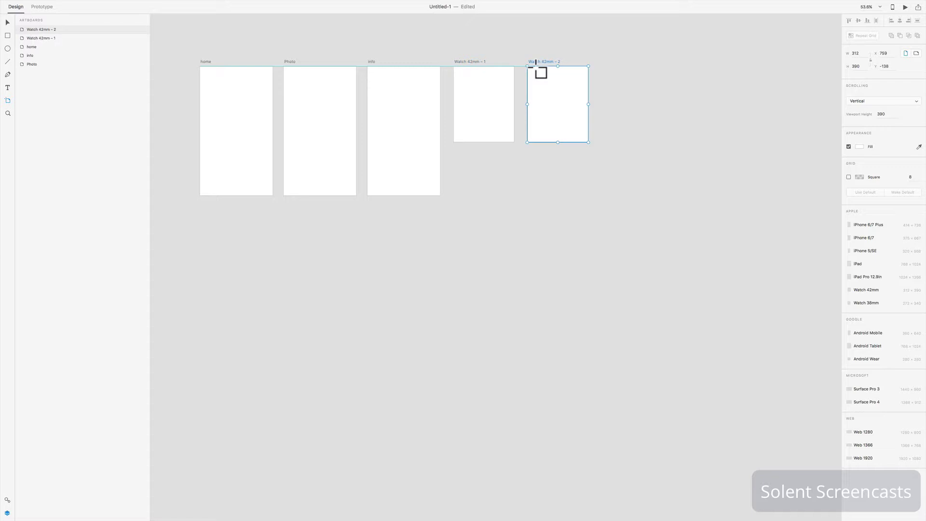
{"action": "left_click", "coordinate": [607, 67]}
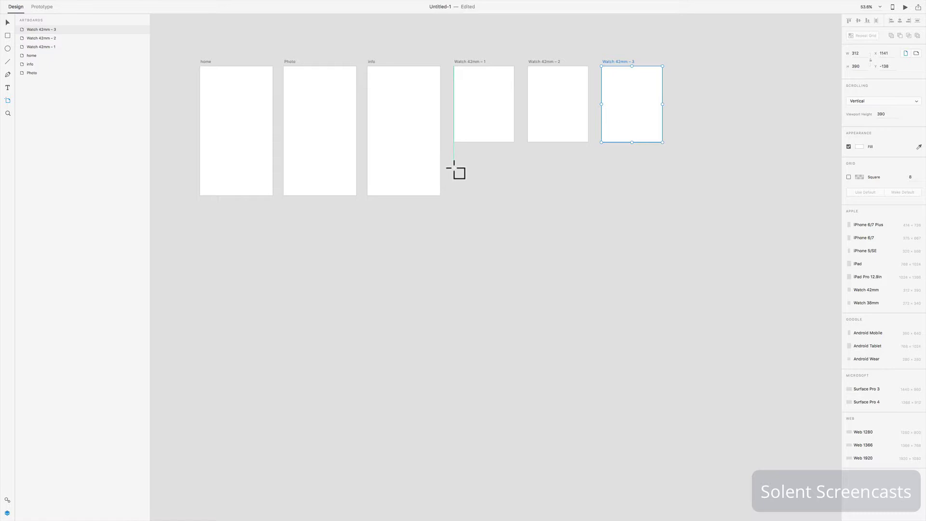
{"action": "left_click_drag", "start_coordinate": [453, 159], "coordinate": [662, 302]}
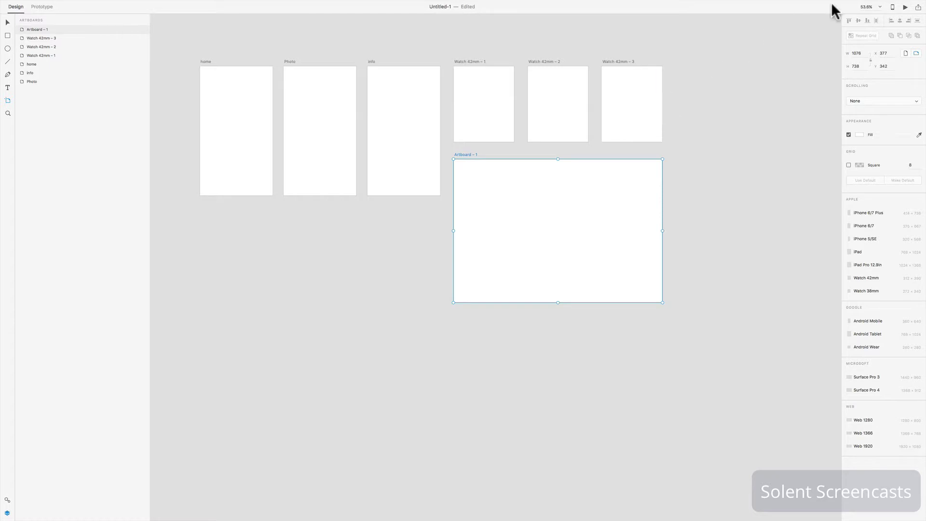
Step: Set Artboard – 1's width to 1500, making it 1500 × 738
{"action": "left_click", "coordinate": [861, 54]}
{"action": "type", "text": "1"}
{"action": "key", "text": "Return"}
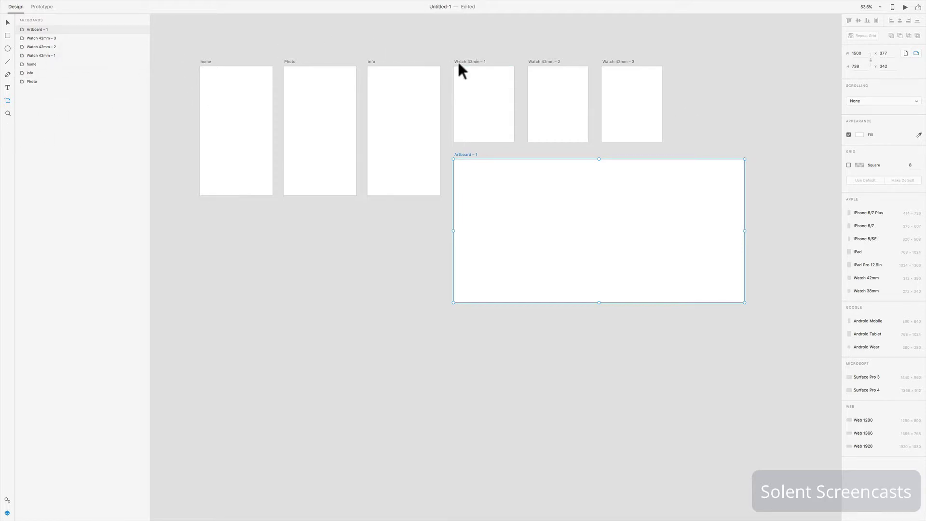
{"action": "left_click", "coordinate": [8, 23]}
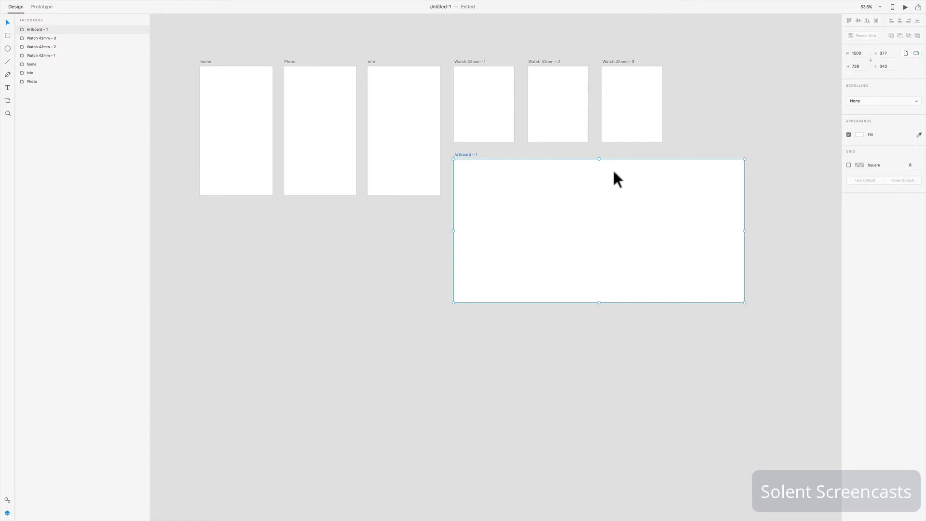
Step: Type 'Info' below the home artboard, enlarge it to size 119, and align it with home's left edge
{"action": "left_click", "coordinate": [7, 88]}
{"action": "left_click", "coordinate": [7, 88]}
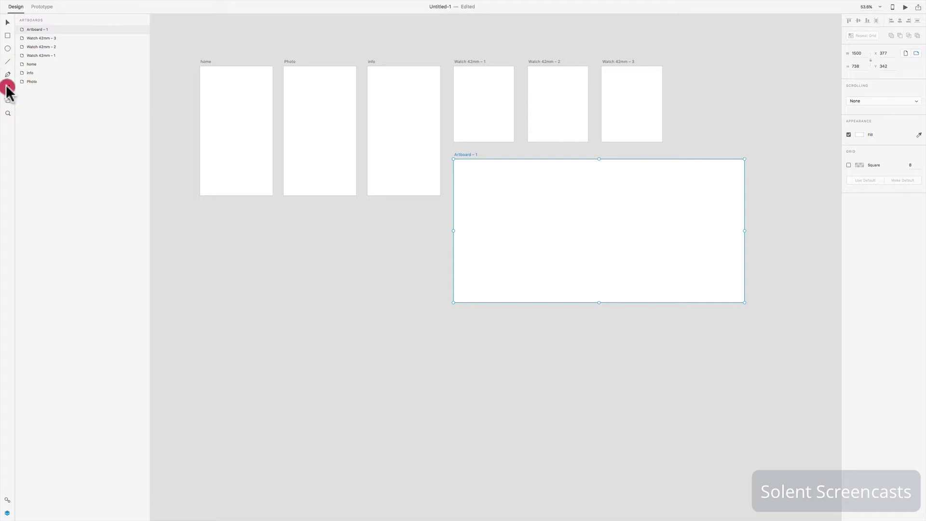
{"action": "left_click", "coordinate": [197, 249]}
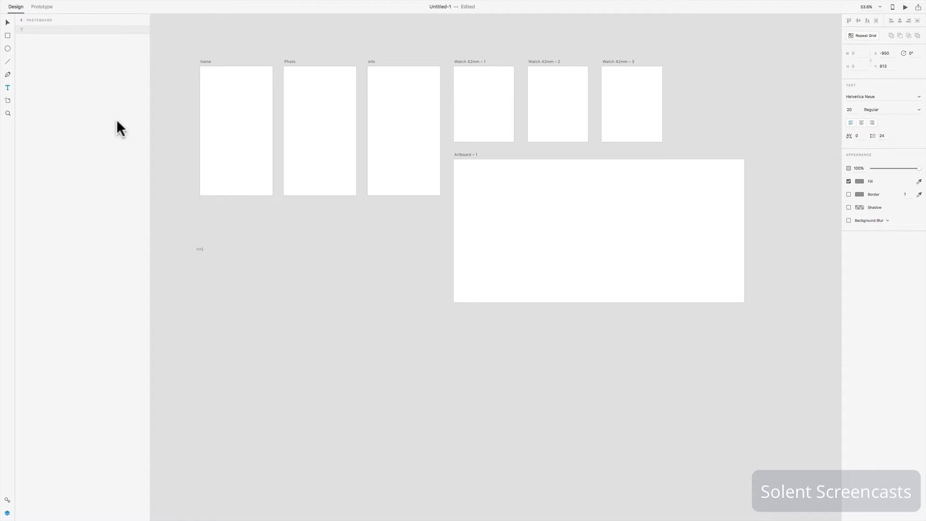
{"action": "left_click", "coordinate": [8, 22]}
{"action": "left_click_drag", "start_coordinate": [200, 252], "coordinate": [228, 241]}
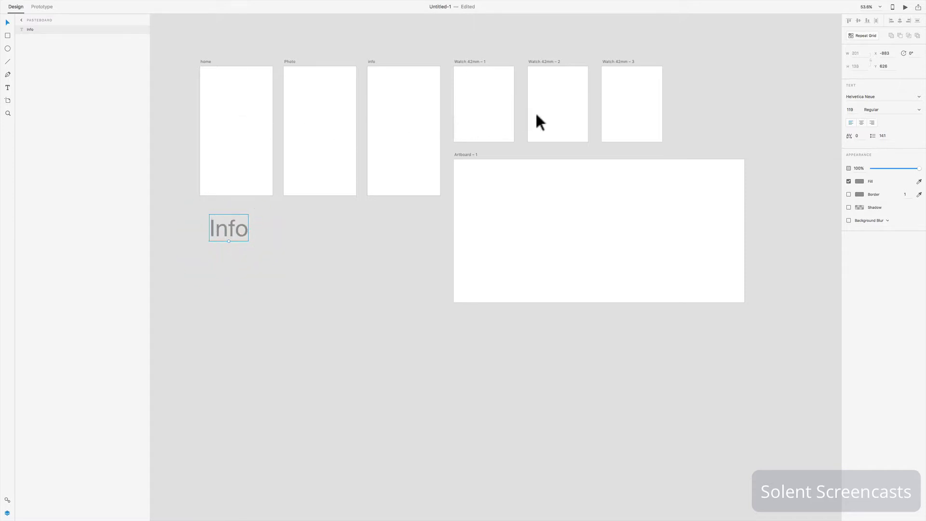
{"action": "left_click_drag", "start_coordinate": [215, 224], "coordinate": [206, 225]}
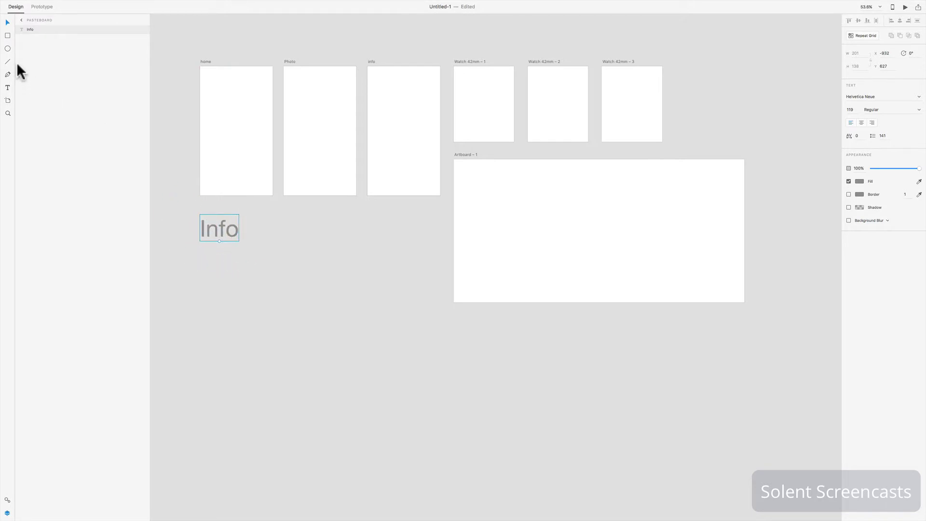
Step: Draw a rectangle below the Info text and give it a bright yellow border
{"action": "left_click", "coordinate": [7, 36]}
{"action": "left_click_drag", "start_coordinate": [200, 248], "coordinate": [319, 307]}
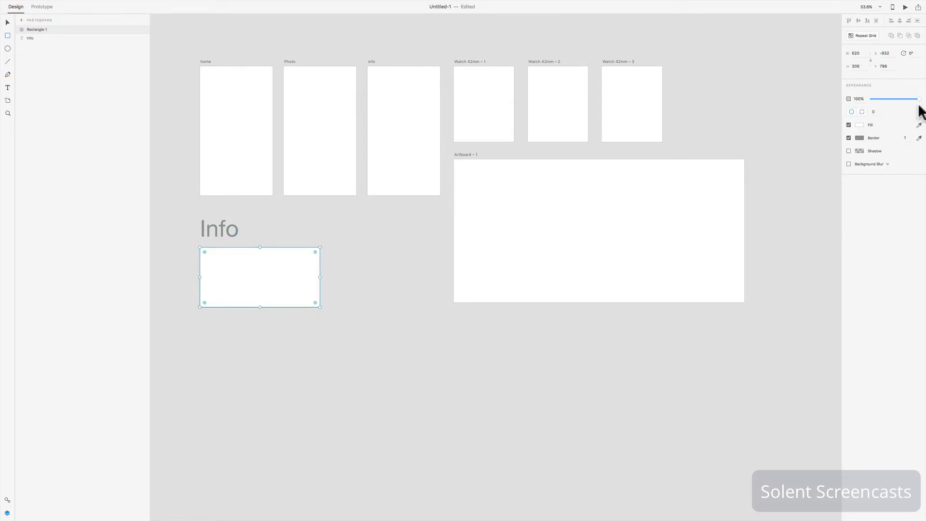
{"action": "left_click", "coordinate": [860, 138]}
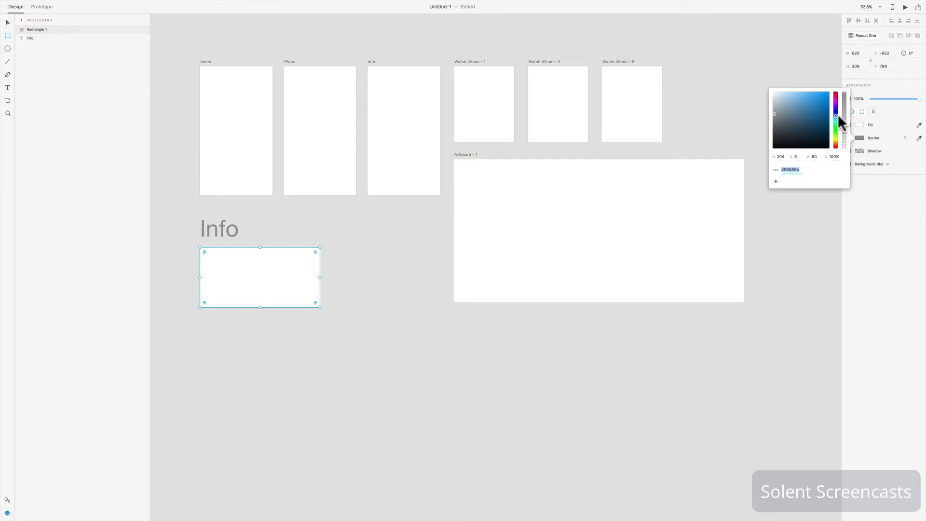
{"action": "left_click", "coordinate": [835, 137]}
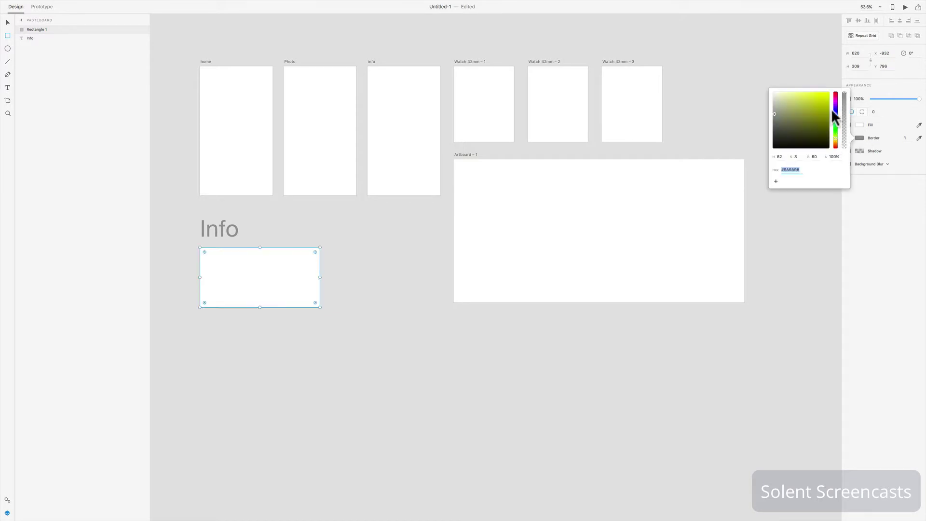
{"action": "left_click", "coordinate": [821, 95]}
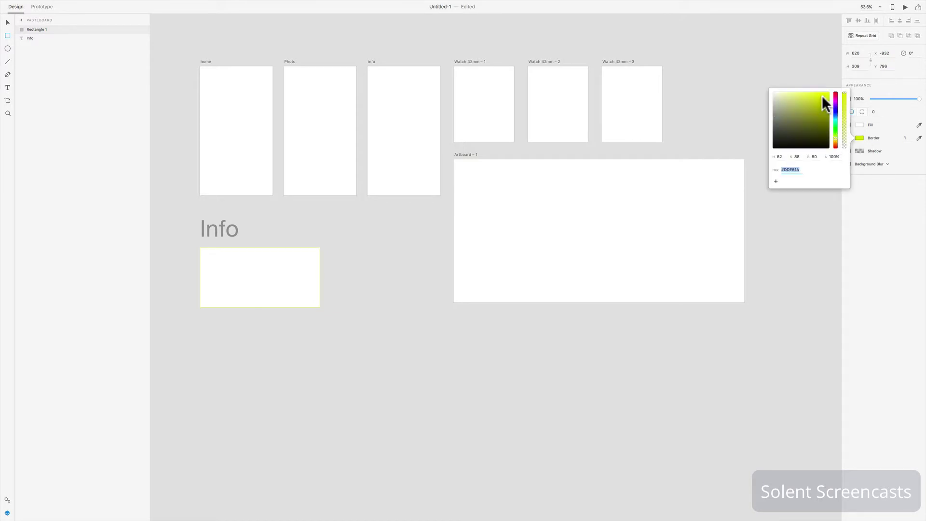
Step: Fill the rectangle yellow-green (#CDD51A) and move the Info text right, above it
{"action": "left_click", "coordinate": [868, 125]}
{"action": "left_click", "coordinate": [861, 128]}
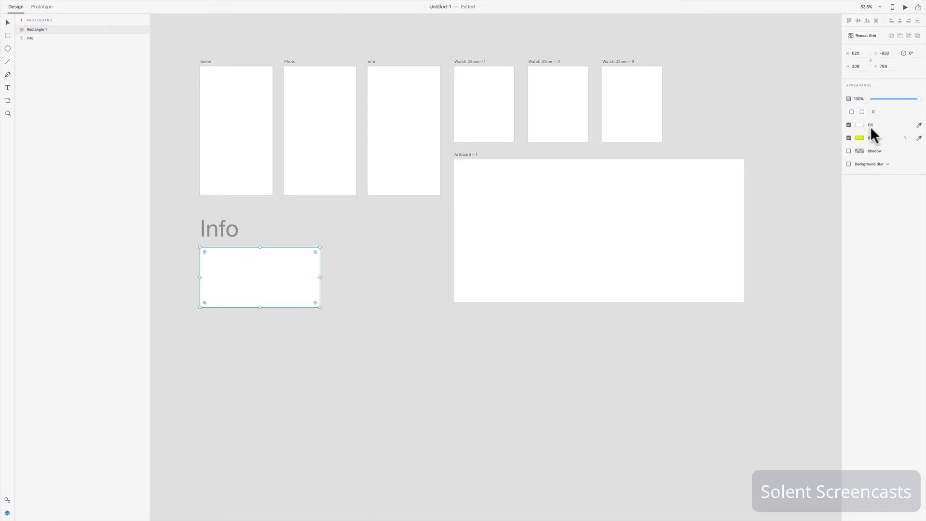
{"action": "left_click", "coordinate": [861, 126]}
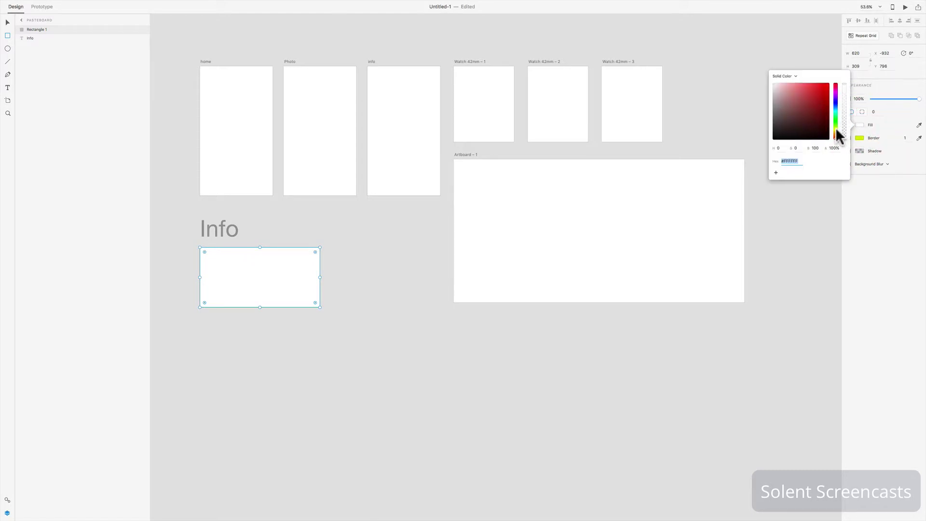
{"action": "left_click", "coordinate": [835, 128]}
{"action": "left_click", "coordinate": [821, 91]}
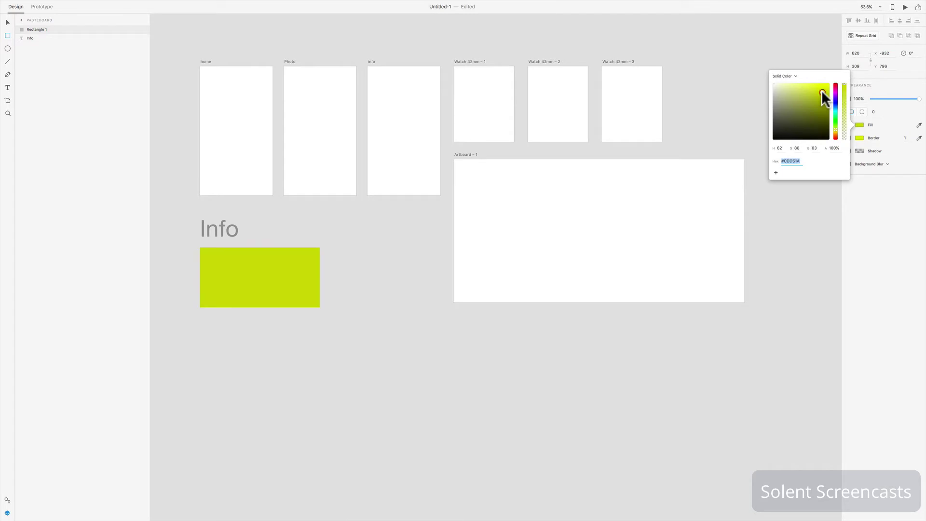
{"action": "left_click", "coordinate": [8, 22]}
{"action": "left_click_drag", "start_coordinate": [231, 236], "coordinate": [295, 241]}
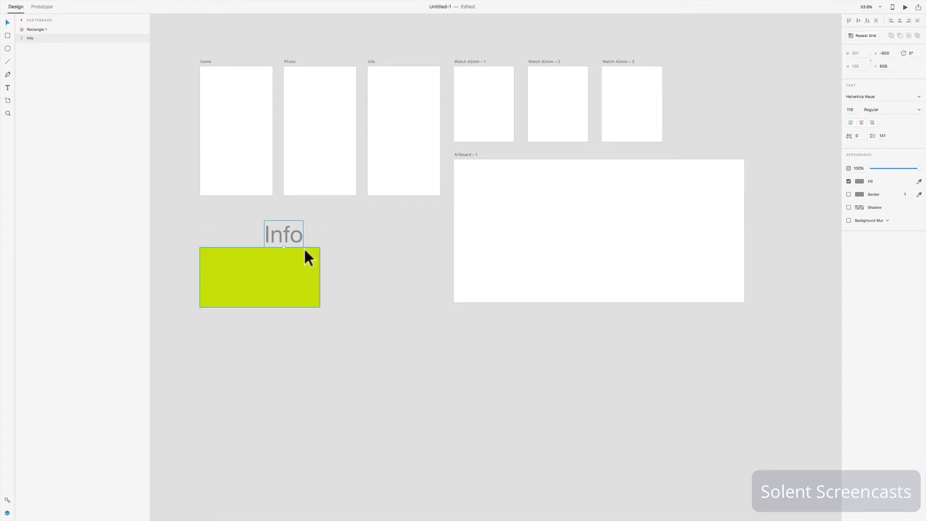
Step: Stack the Info text above Rectangle 1 and move it into the rectangle's upper-left corner
{"action": "mouse_move", "coordinate": [31, 36]}
{"action": "left_mouse_down"}
{"action": "mouse_move", "coordinate": [31, 25]}
{"action": "mouse_move", "coordinate": [29, 36]}
{"action": "left_mouse_up"}
{"action": "left_click", "coordinate": [22, 19]}
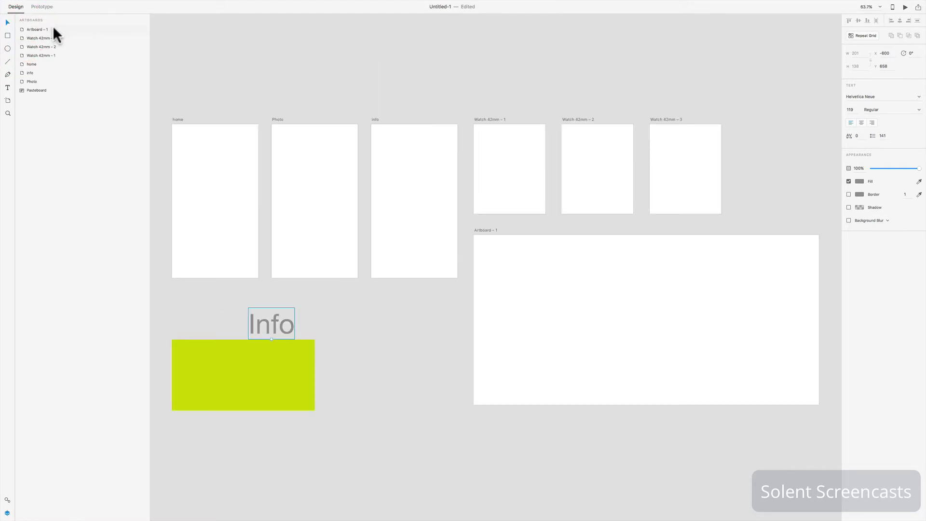
{"action": "left_click", "coordinate": [42, 91]}
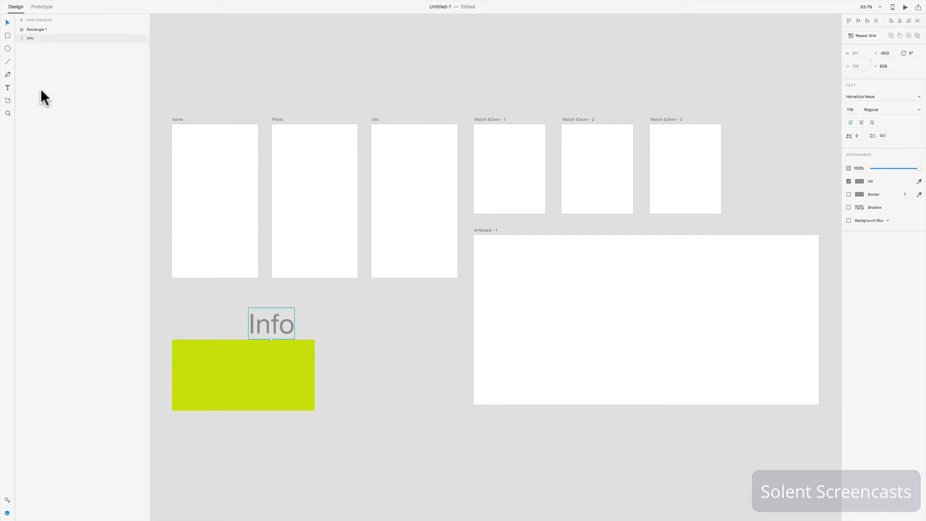
{"action": "left_click_drag", "start_coordinate": [261, 330], "coordinate": [261, 333]}
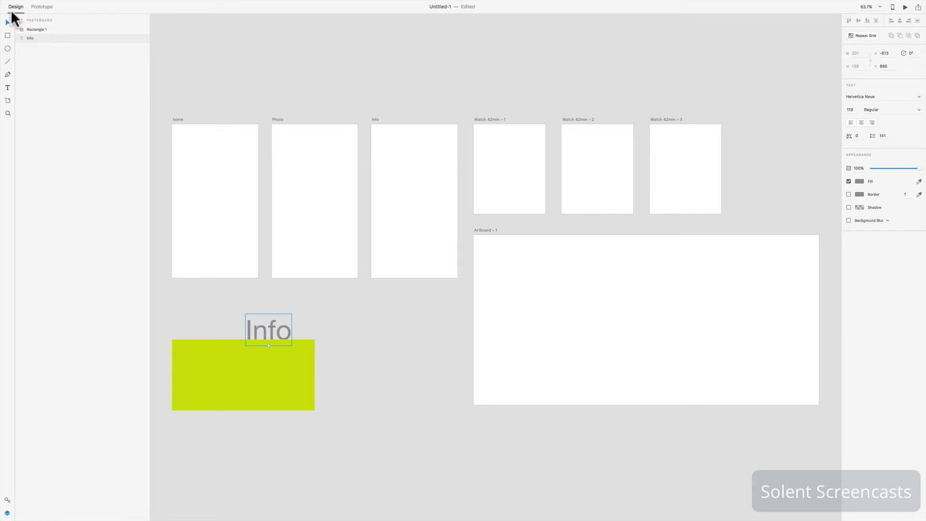
{"action": "left_click_drag", "start_coordinate": [28, 38], "coordinate": [30, 25]}
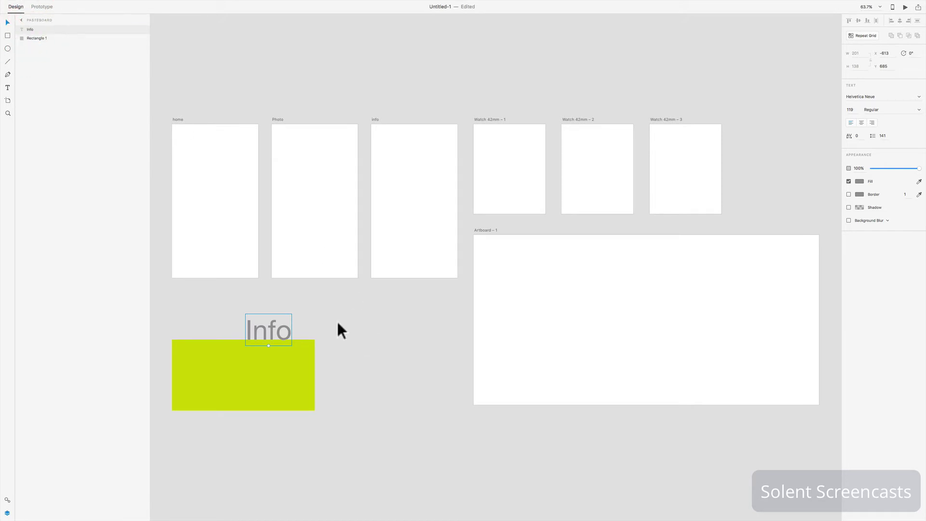
{"action": "left_click_drag", "start_coordinate": [282, 331], "coordinate": [214, 359]}
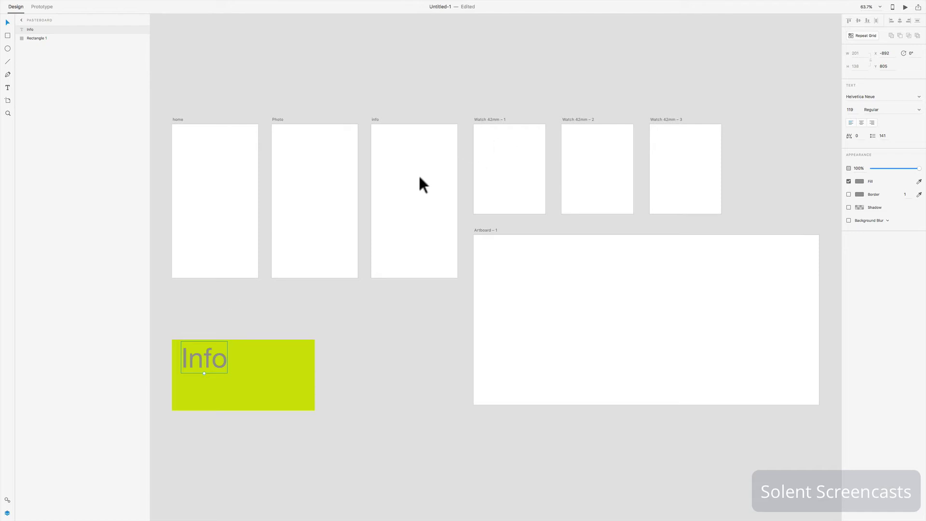
{"action": "left_click", "coordinate": [20, 20]}
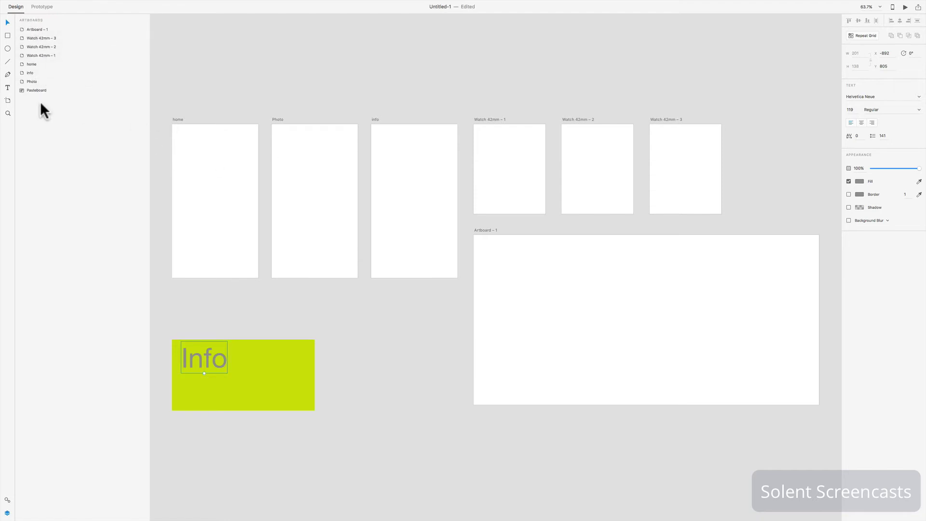
{"action": "left_click", "coordinate": [8, 48]}
Step: Draw a circle on the home artboard and give it a solid red fill
{"action": "left_click_drag", "start_coordinate": [211, 178], "coordinate": [239, 144]}
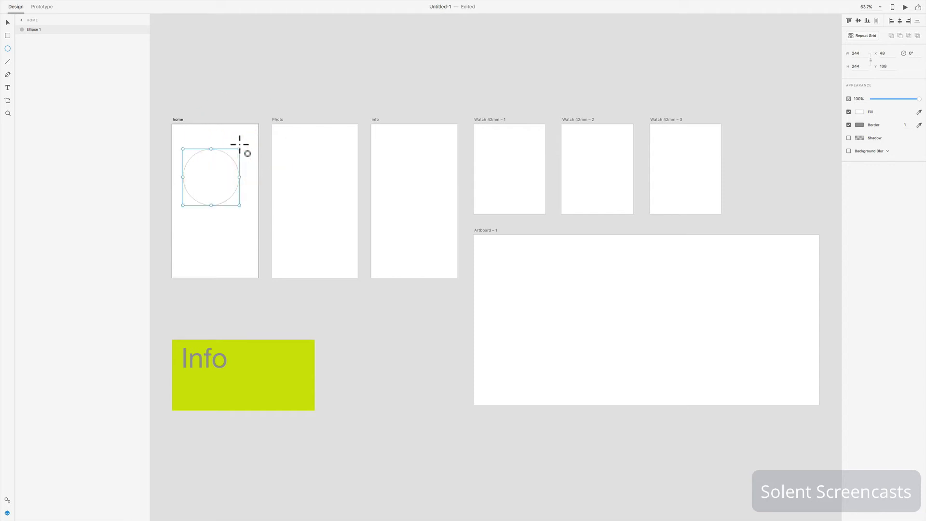
{"action": "left_click", "coordinate": [861, 110]}
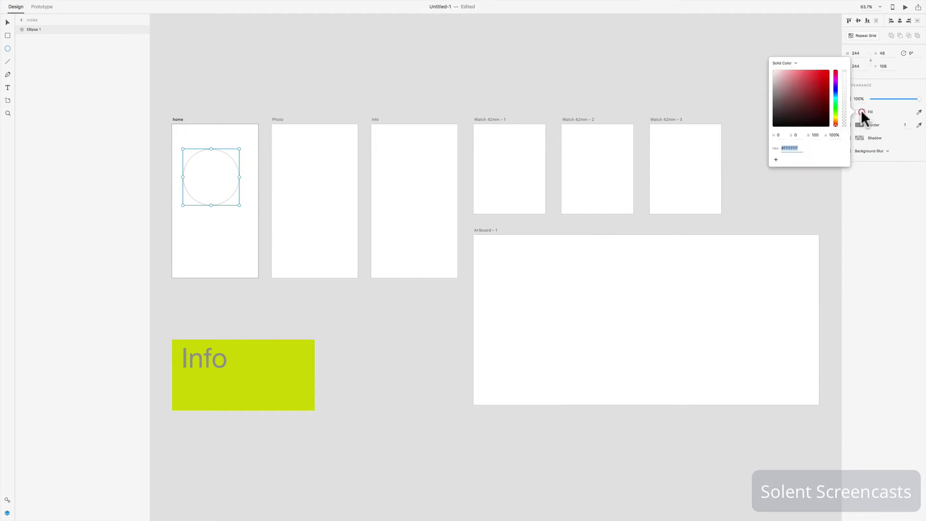
{"action": "left_click", "coordinate": [823, 75]}
Step: Reposition the red circle near the top of home, at X 72, Y 65
{"action": "left_click", "coordinate": [7, 23]}
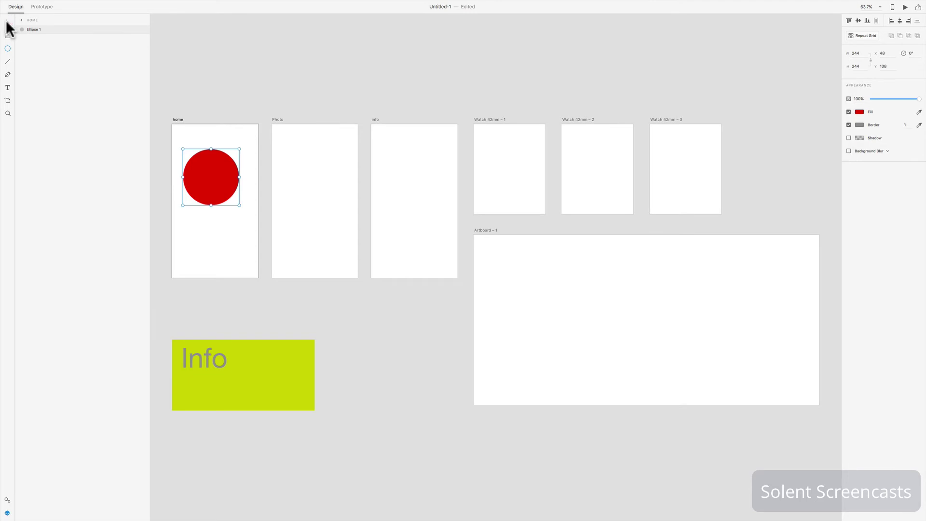
{"action": "left_click_drag", "start_coordinate": [220, 182], "coordinate": [226, 175]}
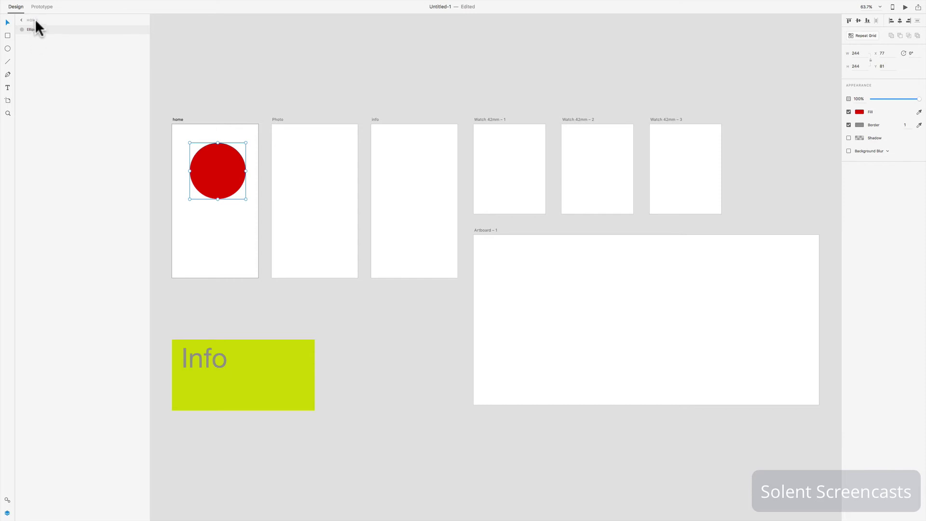
{"action": "left_click", "coordinate": [21, 20]}
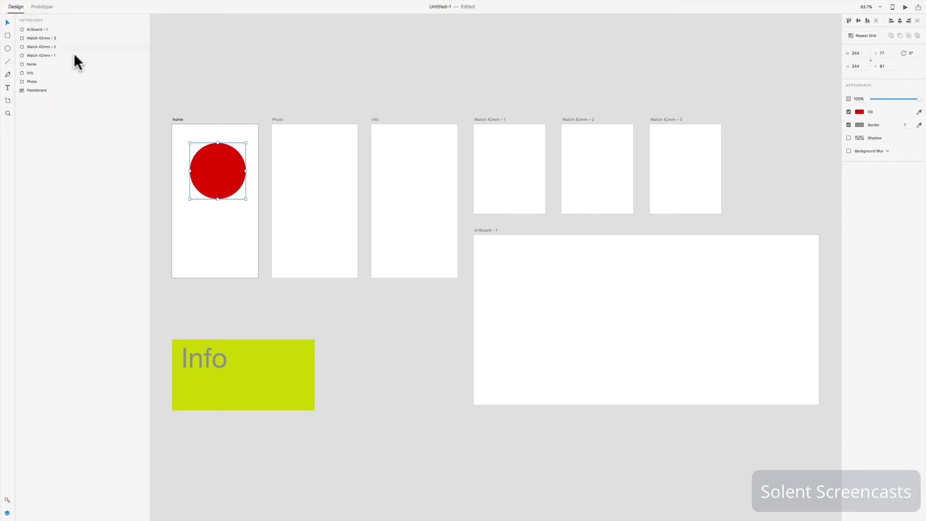
{"action": "left_click", "coordinate": [37, 61]}
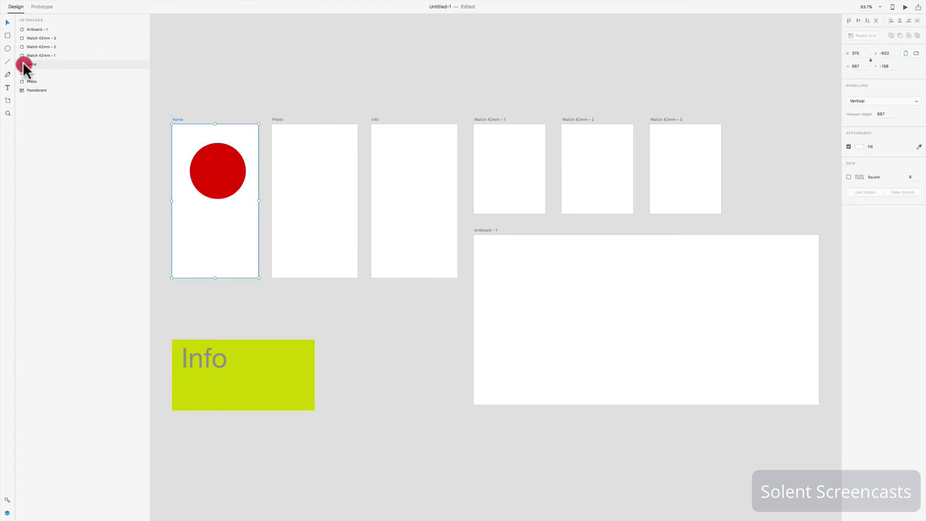
{"action": "double_click", "coordinate": [22, 63]}
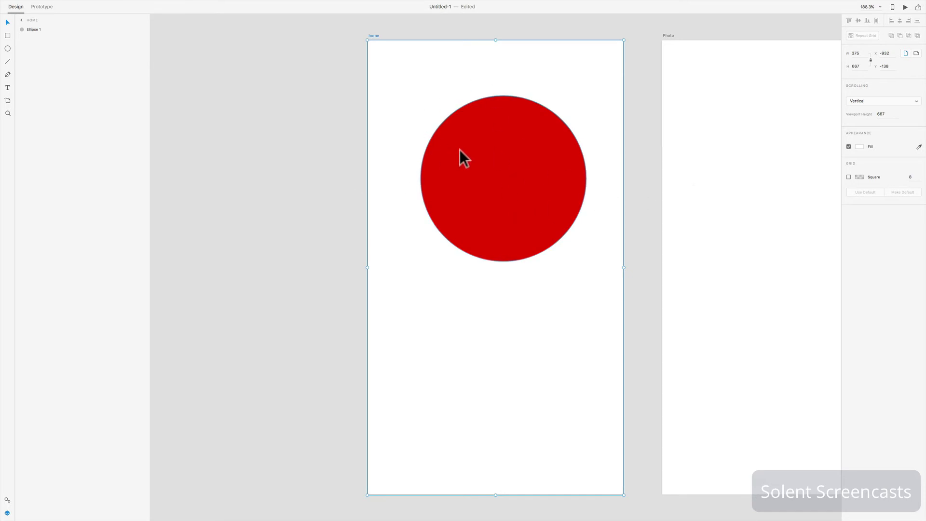
{"action": "left_click", "coordinate": [30, 28]}
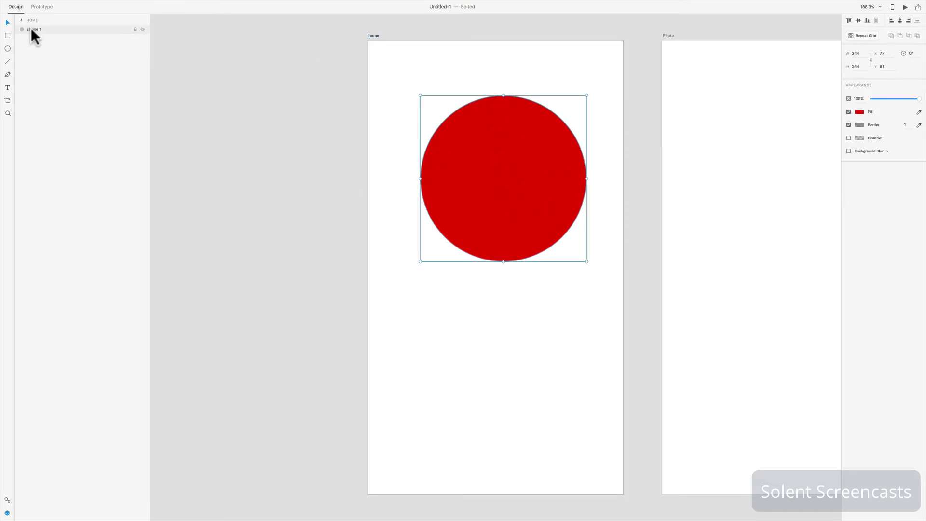
{"action": "mouse_move", "coordinate": [548, 163]}
{"action": "left_mouse_down"}
{"action": "mouse_move", "coordinate": [526, 168]}
{"action": "mouse_move", "coordinate": [545, 153]}
{"action": "left_mouse_up"}
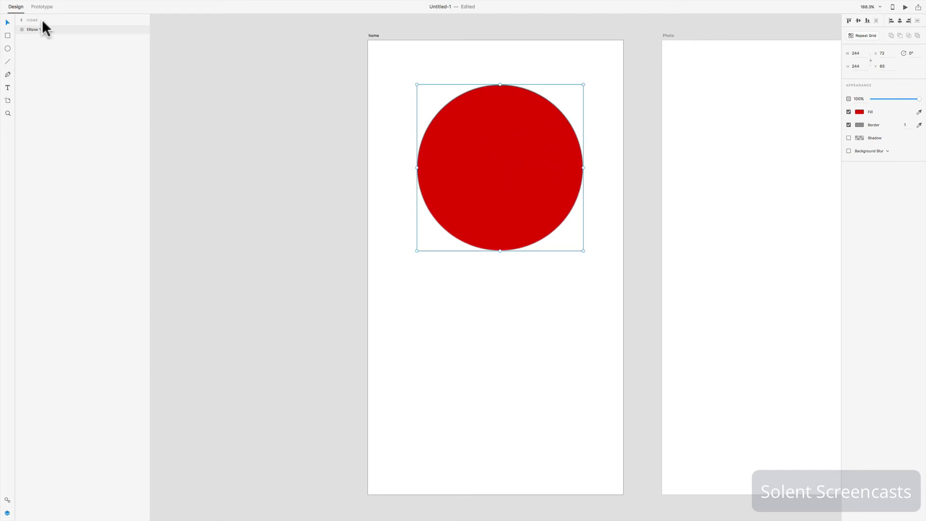
{"action": "left_click", "coordinate": [21, 20]}
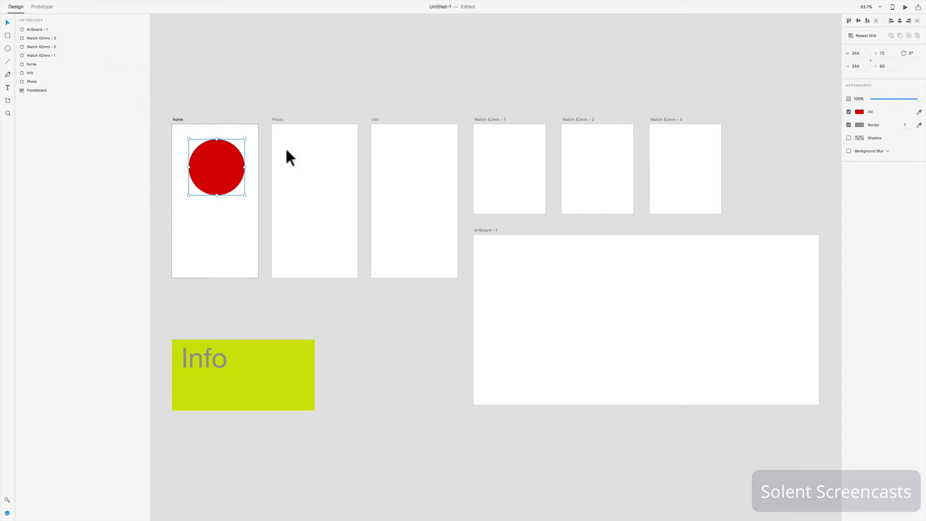
Step: Draw Rectangle 2 beneath the red circle and group both shapes as Group 1
{"action": "left_click", "coordinate": [8, 35]}
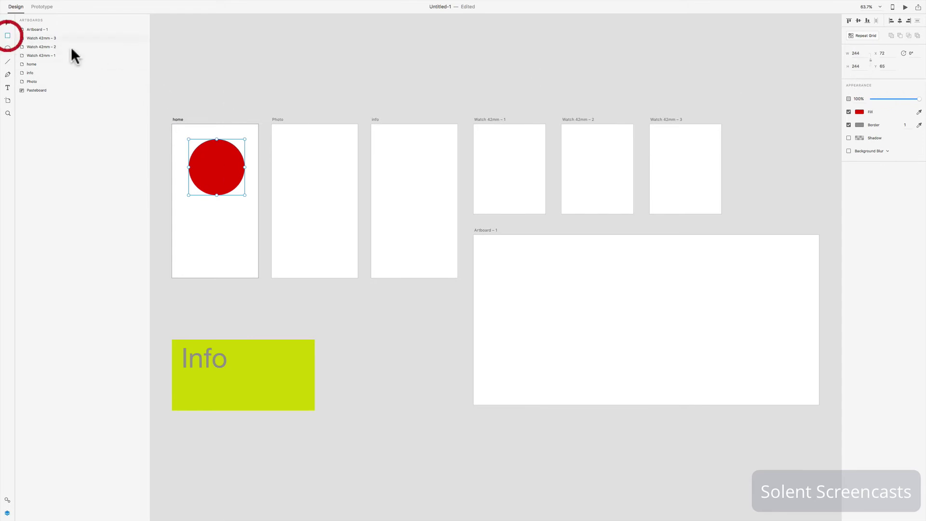
{"action": "left_click_drag", "start_coordinate": [189, 207], "coordinate": [245, 246]}
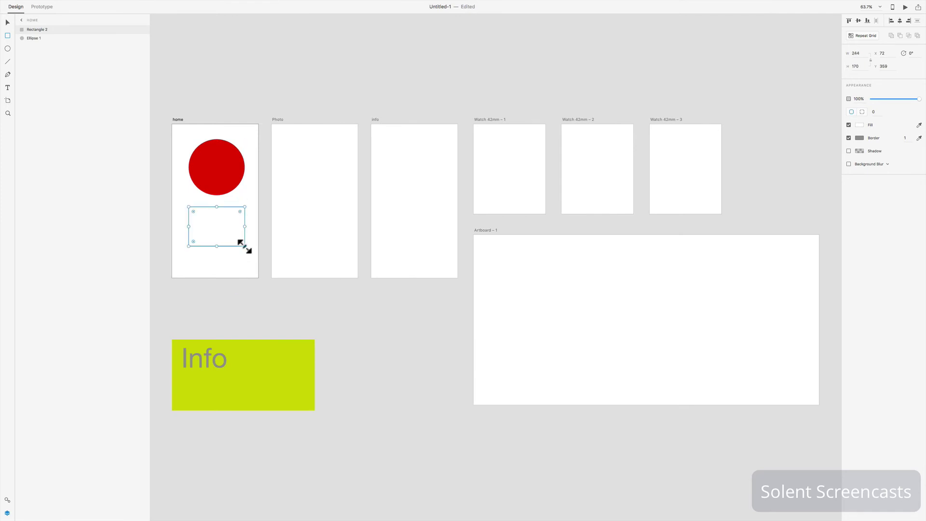
{"action": "left_click", "coordinate": [7, 22]}
{"action": "left_click", "coordinate": [227, 181], "text": "shift"}
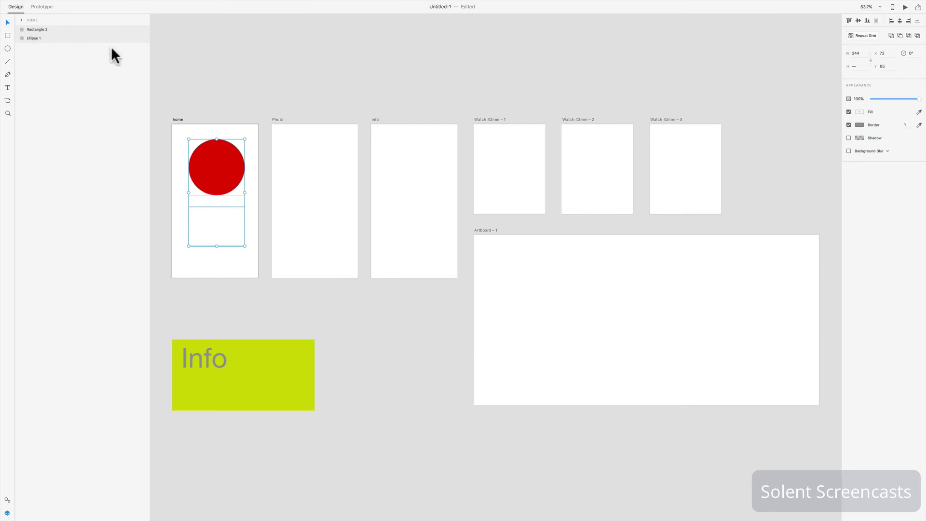
{"action": "right_click", "coordinate": [213, 149]}
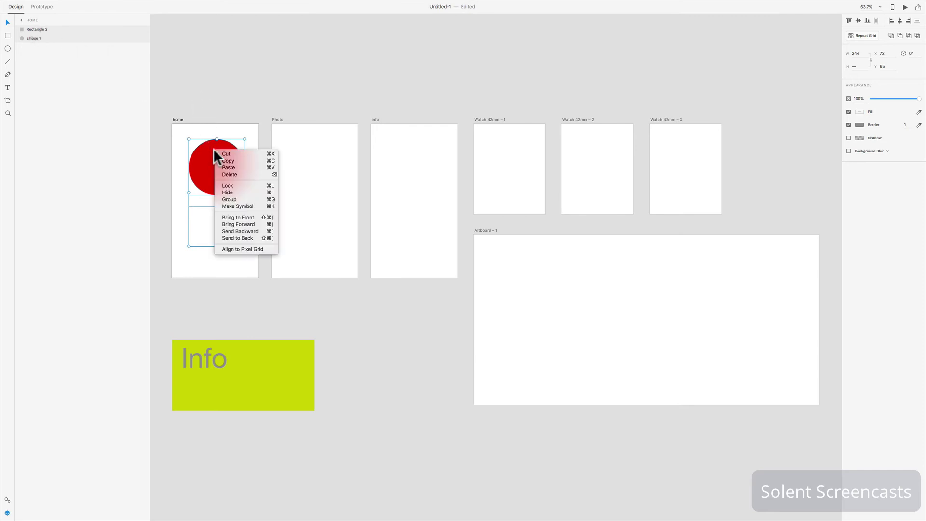
{"action": "left_click", "coordinate": [246, 199]}
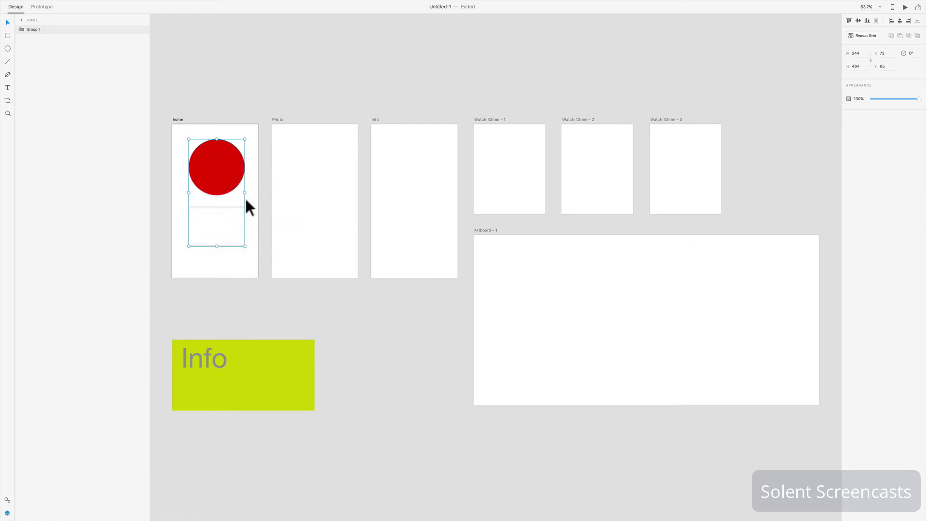
{"action": "left_click", "coordinate": [23, 29]}
{"action": "left_click", "coordinate": [22, 20]}
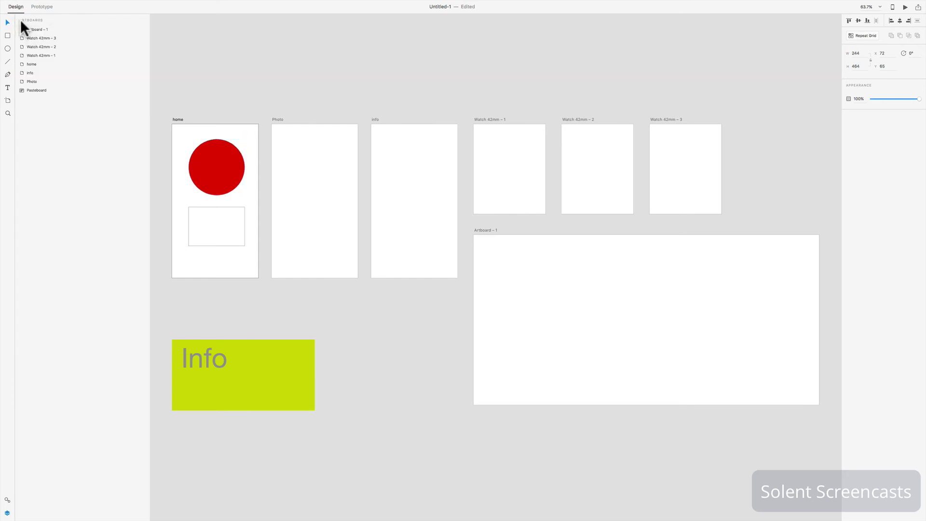
{"action": "left_click", "coordinate": [35, 65]}
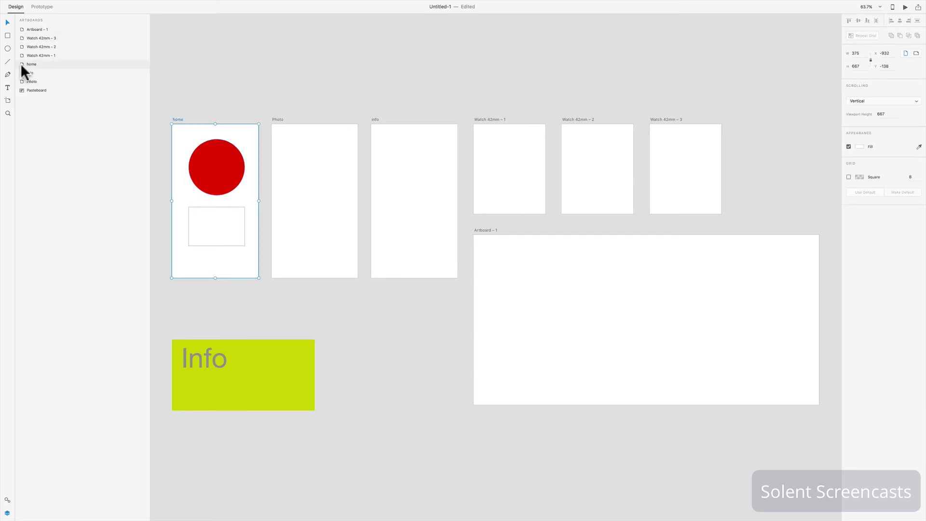
{"action": "double_click", "coordinate": [21, 64]}
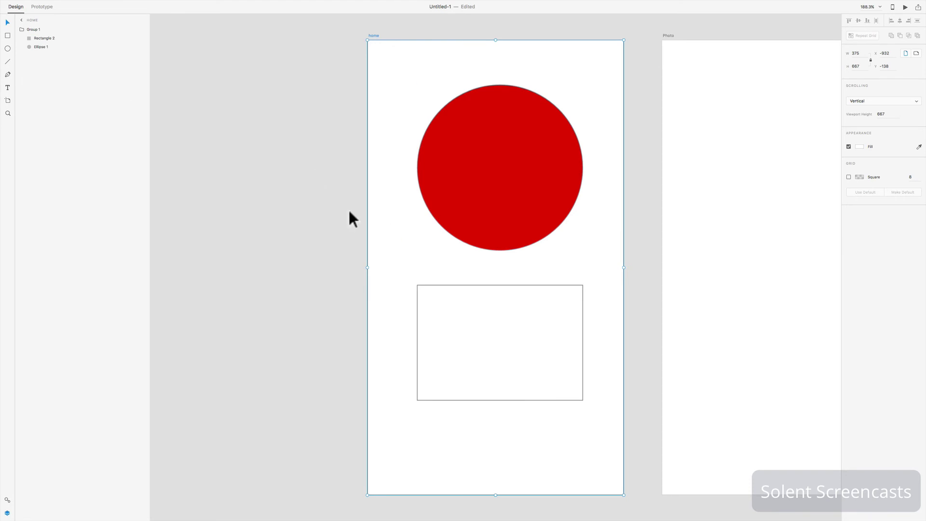
{"action": "left_click", "coordinate": [34, 30]}
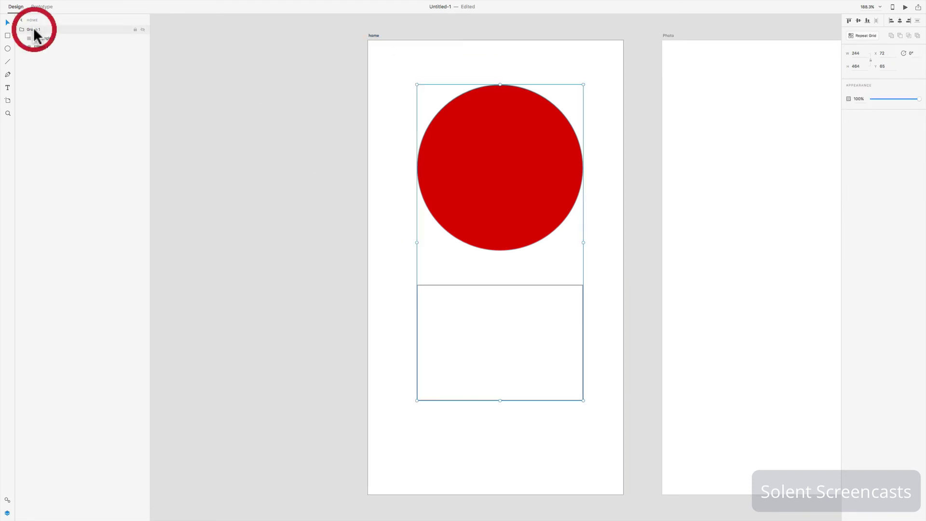
{"action": "left_click", "coordinate": [143, 29]}
{"action": "left_click", "coordinate": [142, 29]}
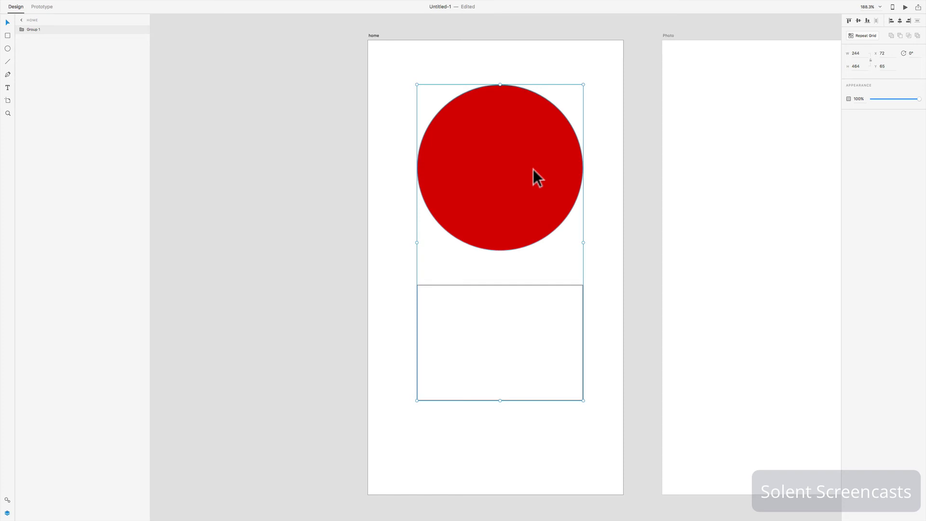
{"action": "key", "text": "space"}
{"action": "left_click_drag", "start_coordinate": [637, 158], "coordinate": [404, 151]}
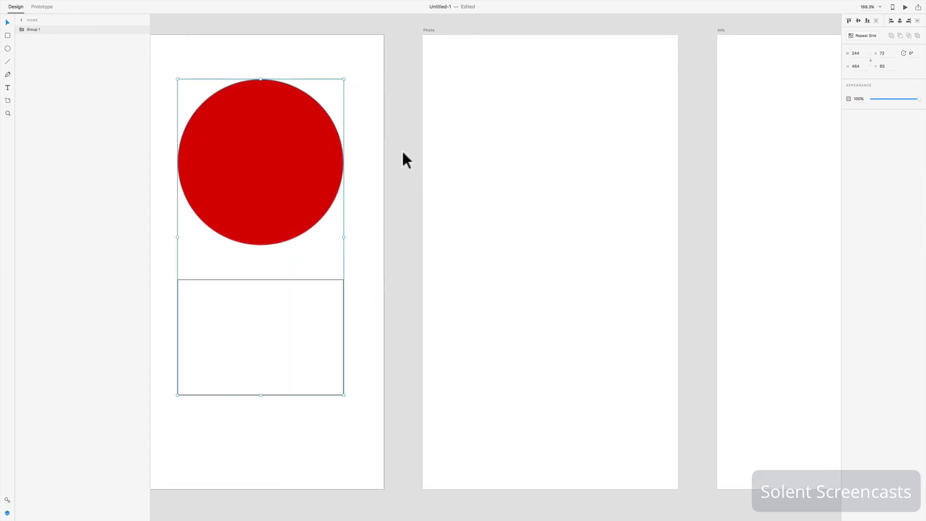
{"action": "key", "text": "alt"}
{"action": "key", "text": "super+0"}
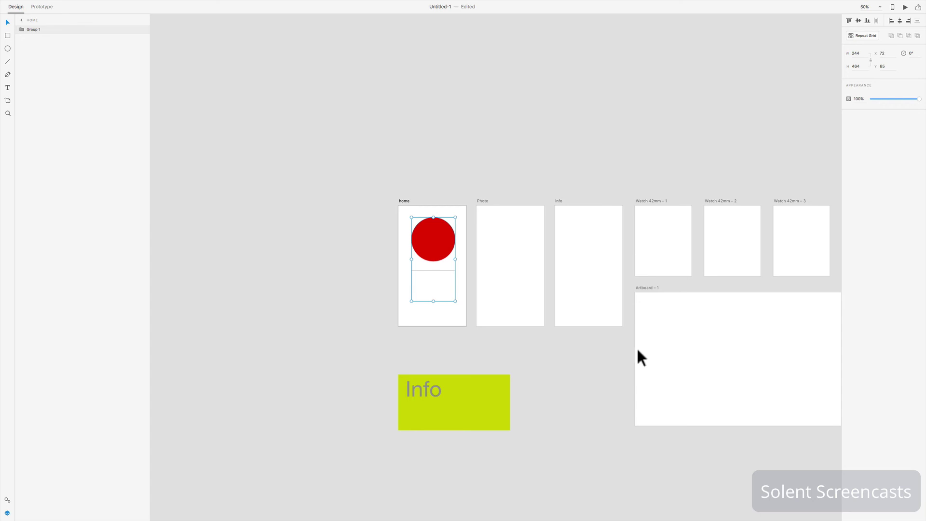
Step: Narrow the yellow-green rectangle to 339 x 309 and move it with its Info heading beneath home
{"action": "scroll", "coordinate": [430, 270], "scroll_direction": "down", "scroll_amount": 2}
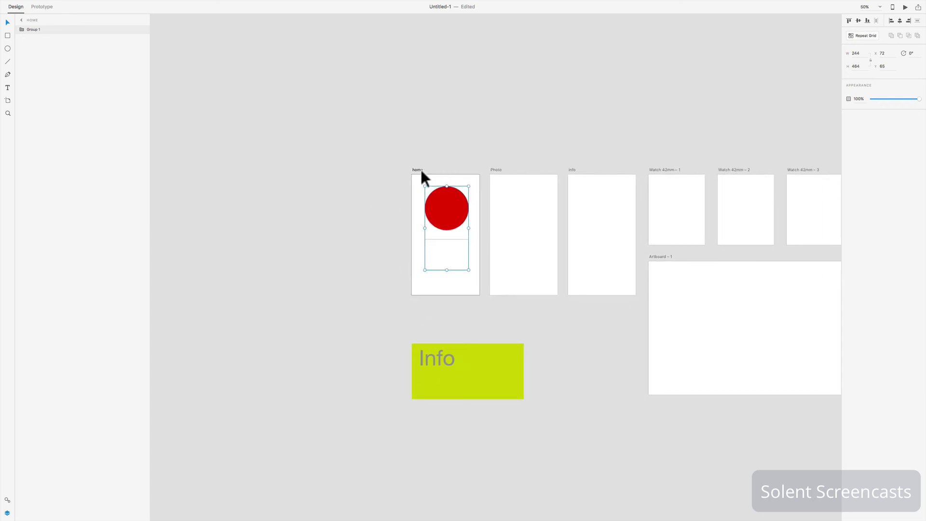
{"action": "scroll", "coordinate": [421, 172], "scroll_direction": "right", "scroll_amount": 10}
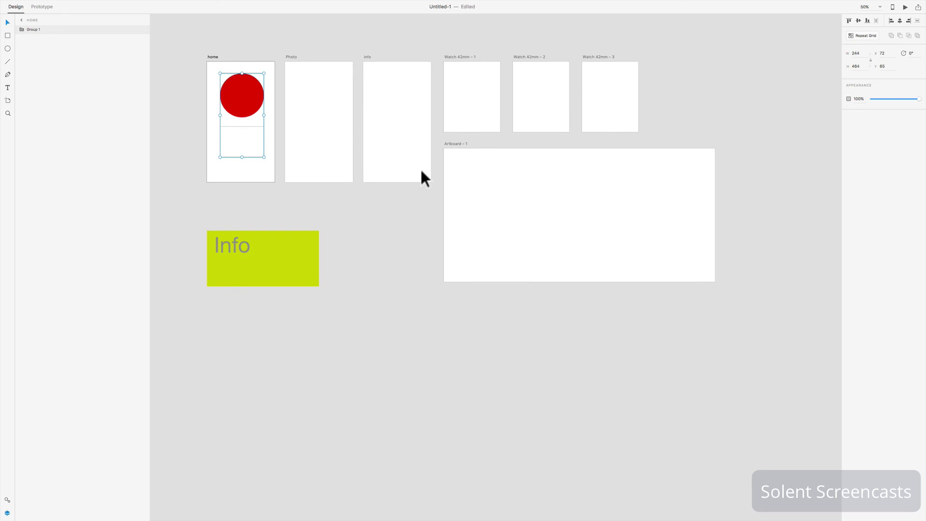
{"action": "left_click", "coordinate": [301, 256]}
{"action": "left_click_drag", "start_coordinate": [319, 259], "coordinate": [244, 207]}
{"action": "left_click", "coordinate": [242, 247], "text": "shift"}
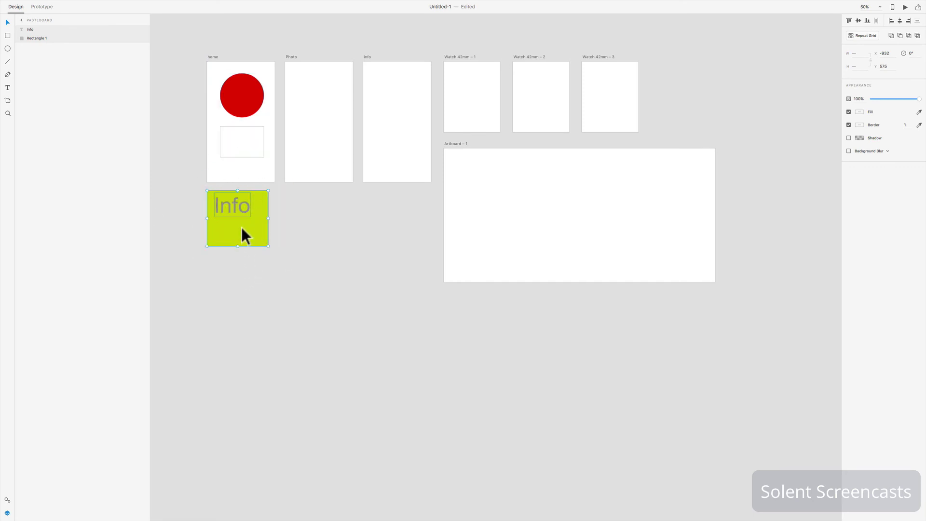